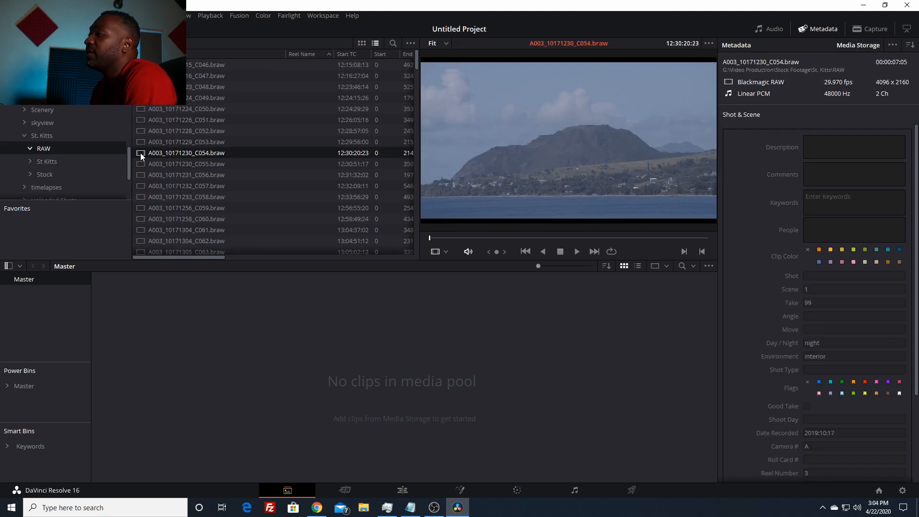
Step: Import A003_10171230_C054.braw into the media pool and change the project frame rate and video format to match the clip
drag(141, 155, 335, 352)
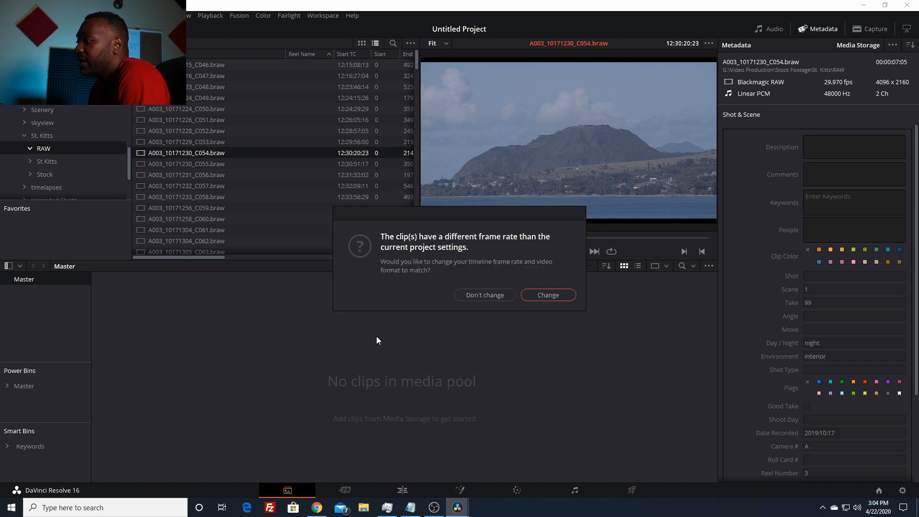
click(552, 296)
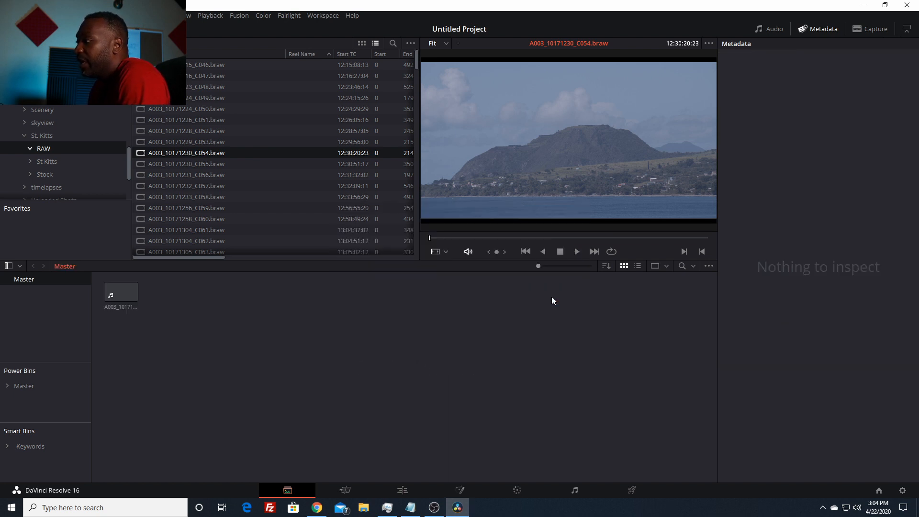
Step: Create a new timeline named "st. kitts" from the imported clip
click(128, 297)
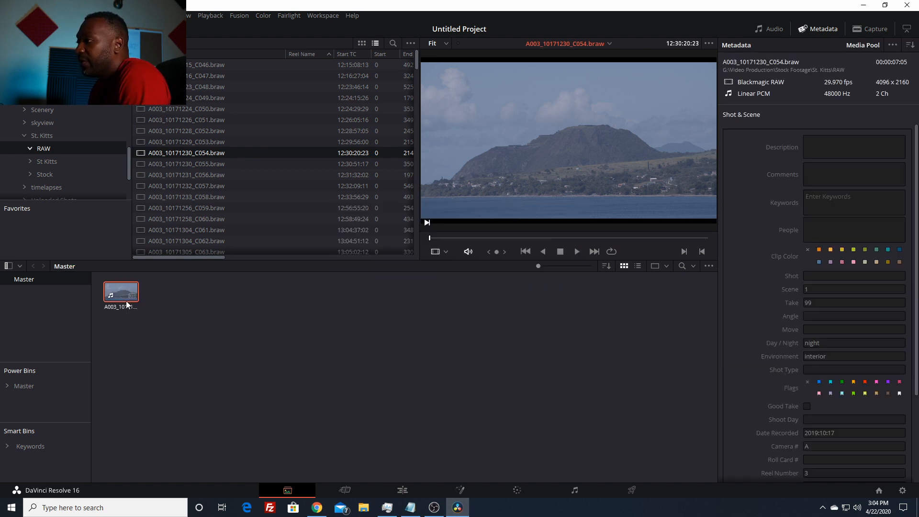
right_click(113, 289)
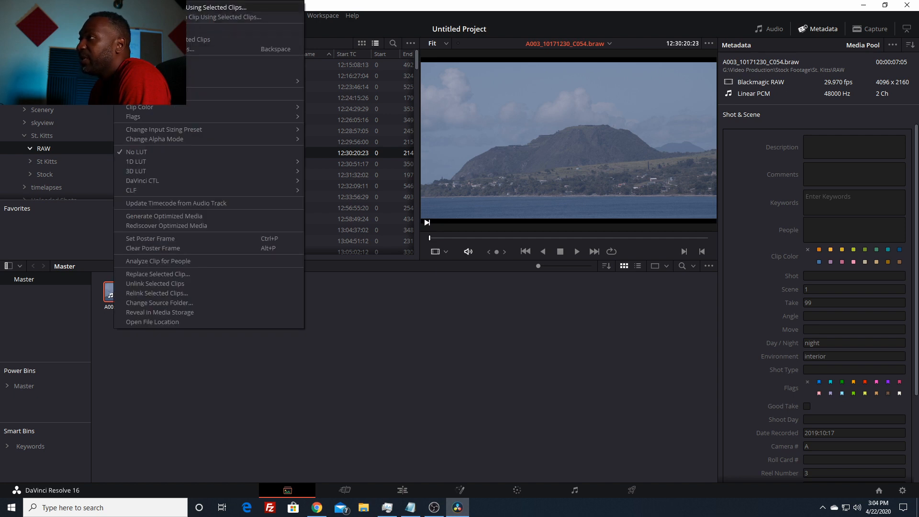
click(215, 7)
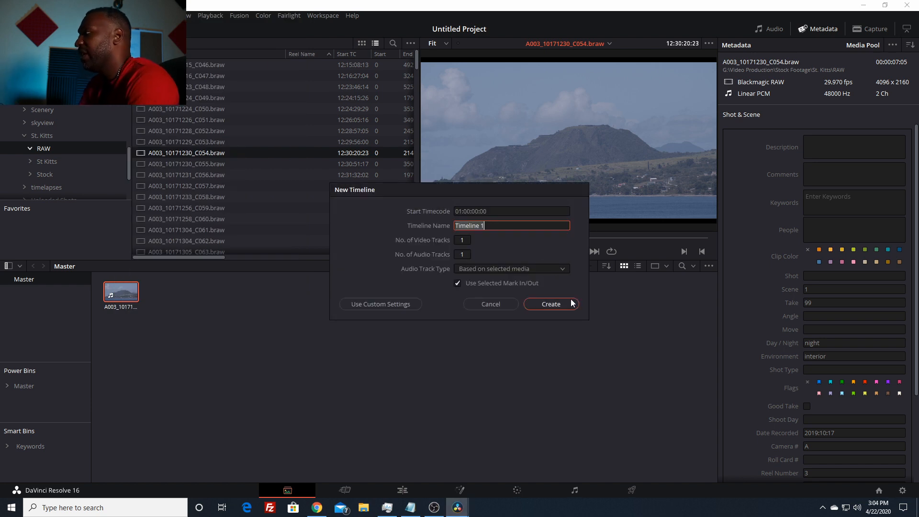
text(st.)
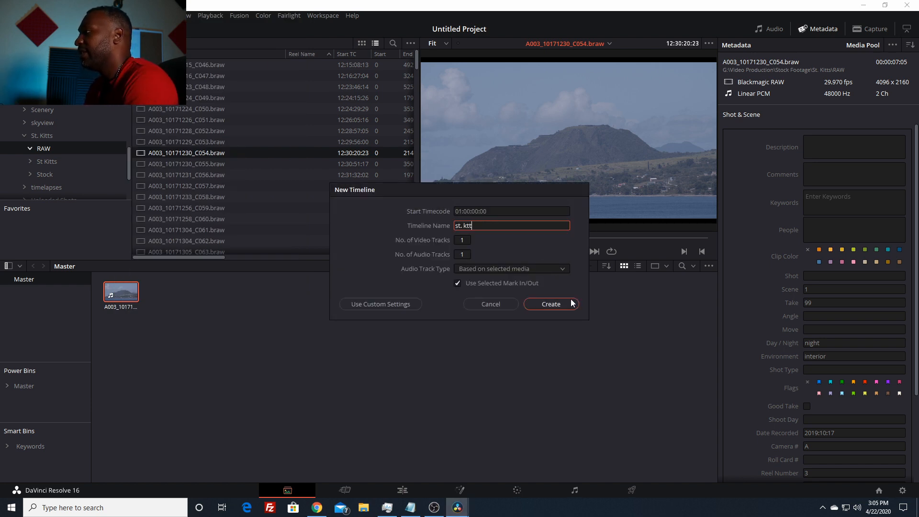
text( kitts)
click(572, 302)
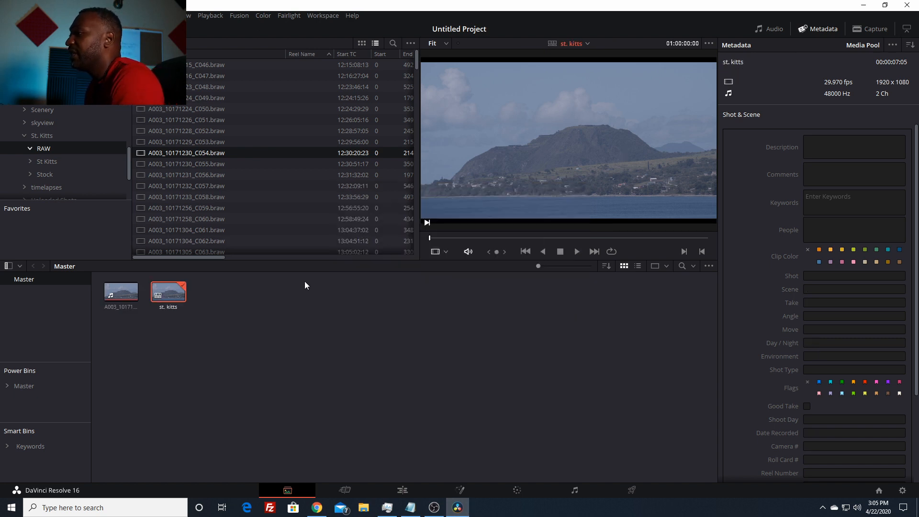
Step: Switch to the Edit page and mute the Audio 1 track
click(402, 489)
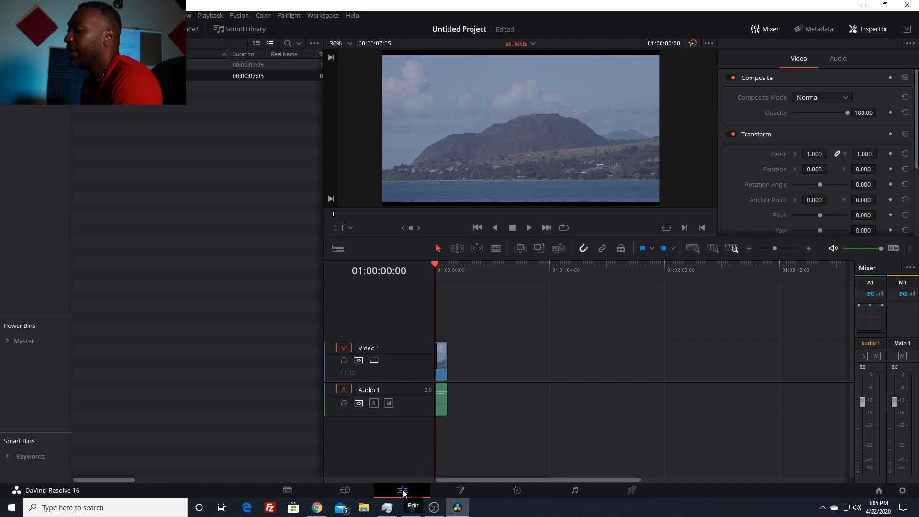
click(389, 403)
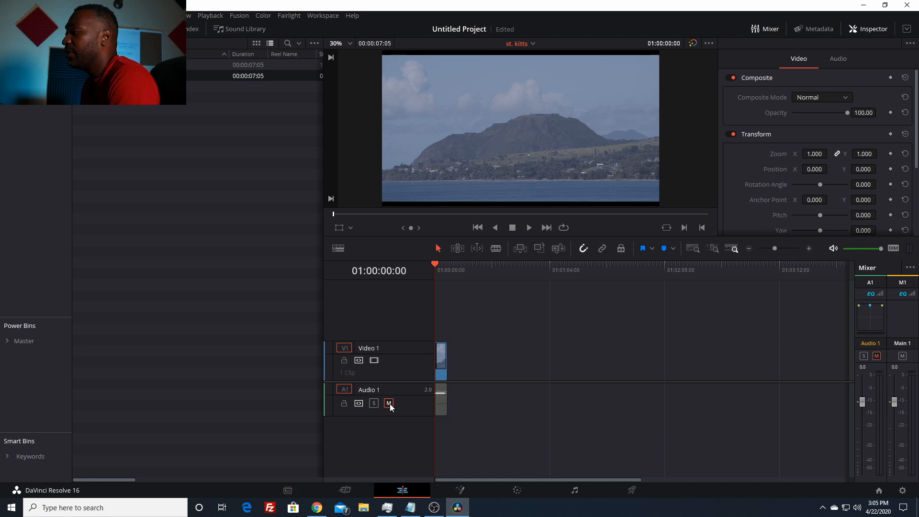
Step: Play back the timeline clip and return the playhead to the start
click(442, 359)
key(space)
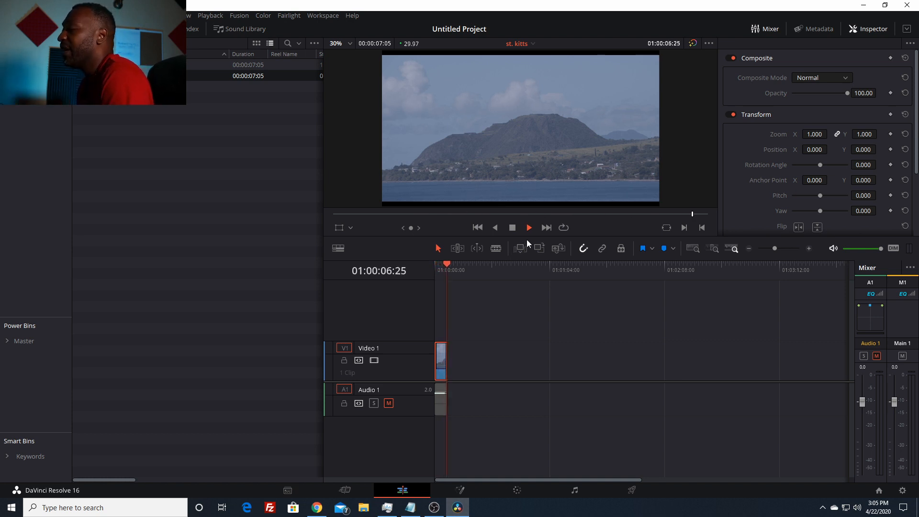
drag(447, 265, 418, 266)
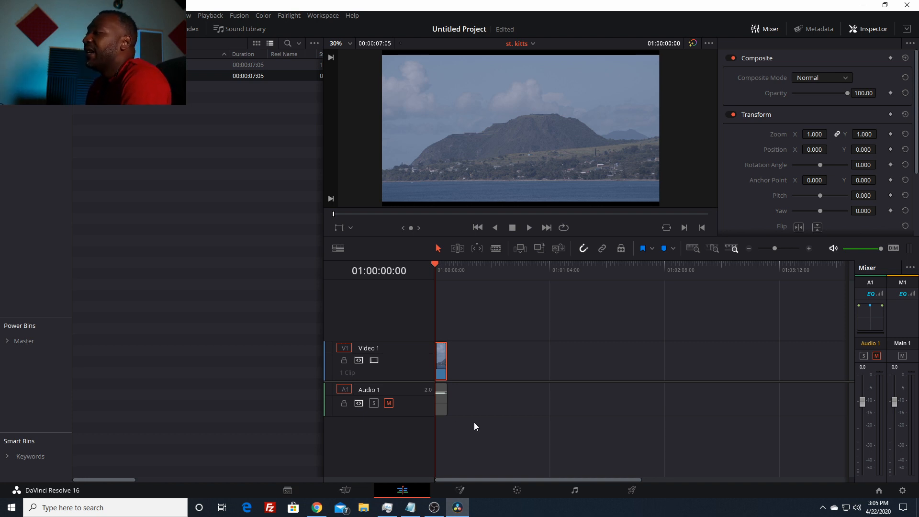
Step: Switch to the Color page and move node 01 close to the output at the end of the node graph
click(519, 493)
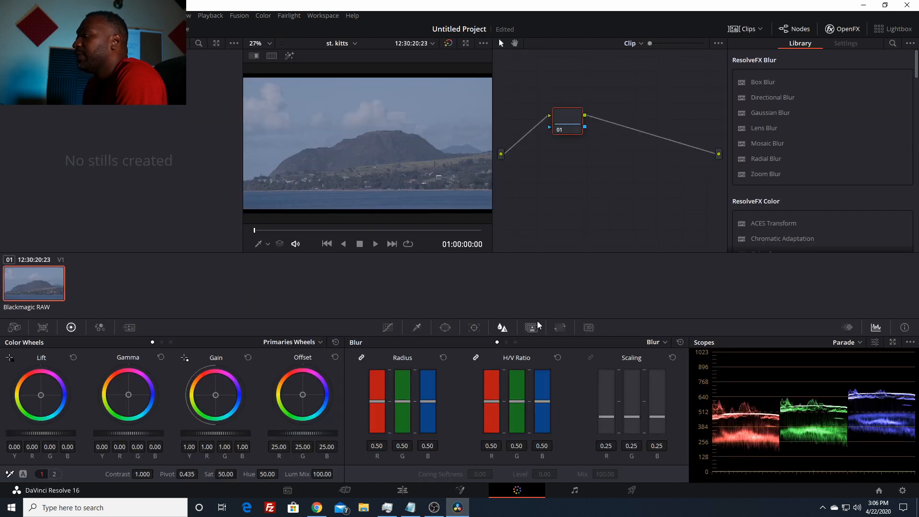
drag(569, 151, 680, 161)
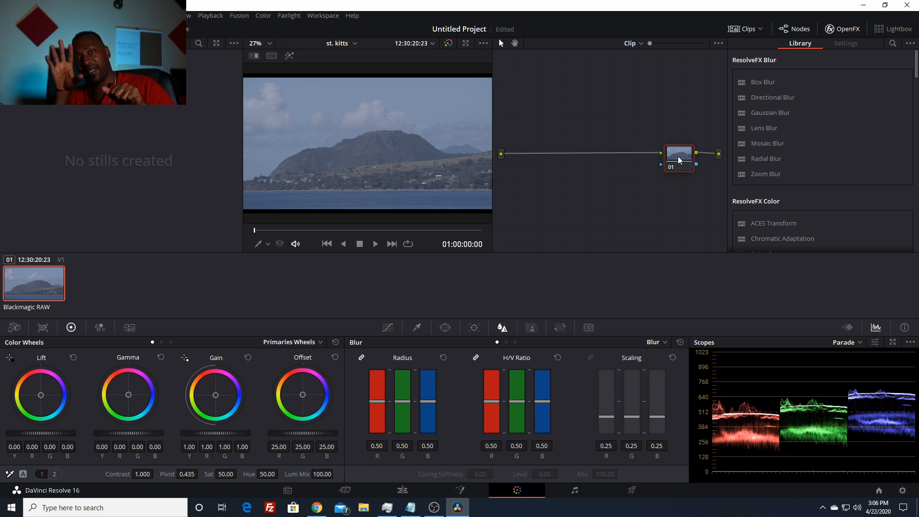
drag(680, 159, 690, 160)
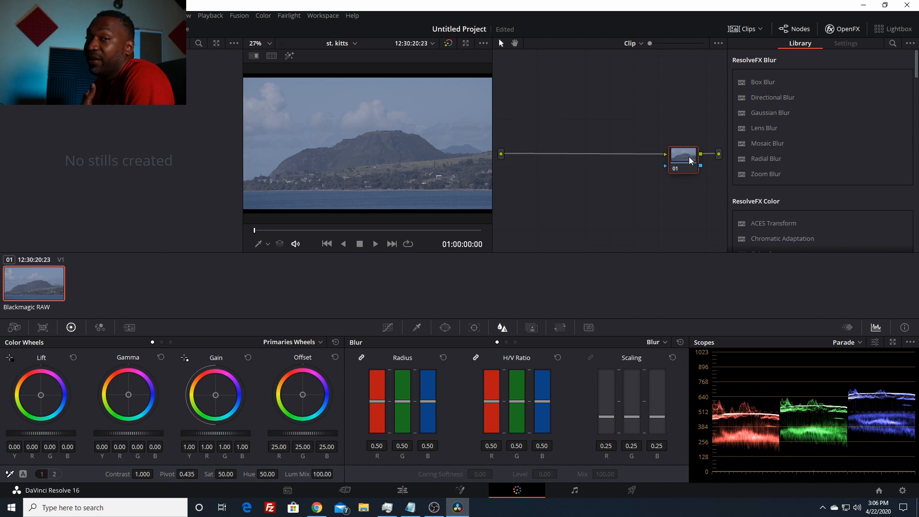
drag(687, 160, 686, 160)
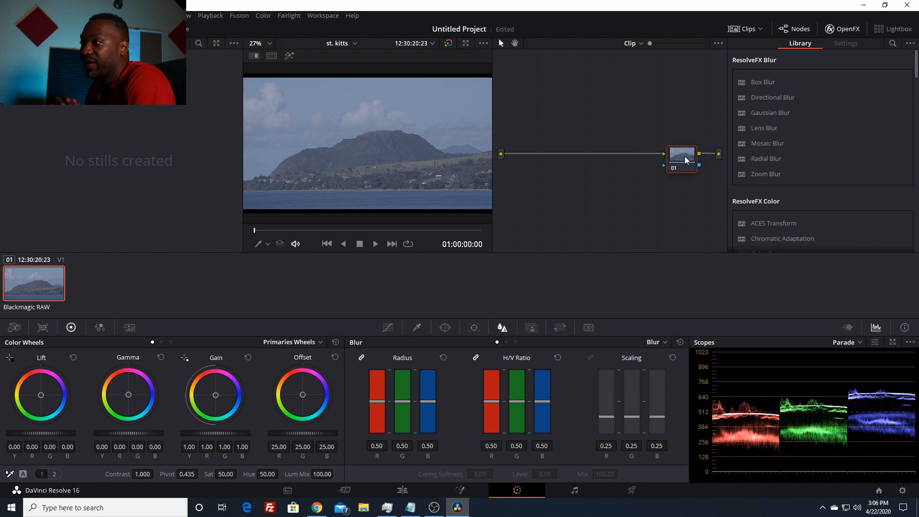
Step: Apply the Blackmagic Design 3D LUT "Blackmagic Pocket 4K Film to Video v4" to node 01 and save the project
right_click(685, 160)
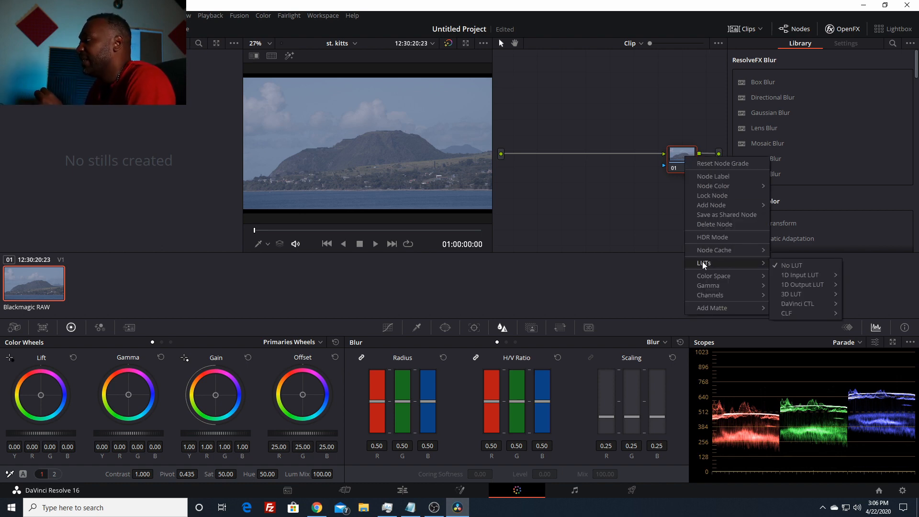
right_click(681, 156)
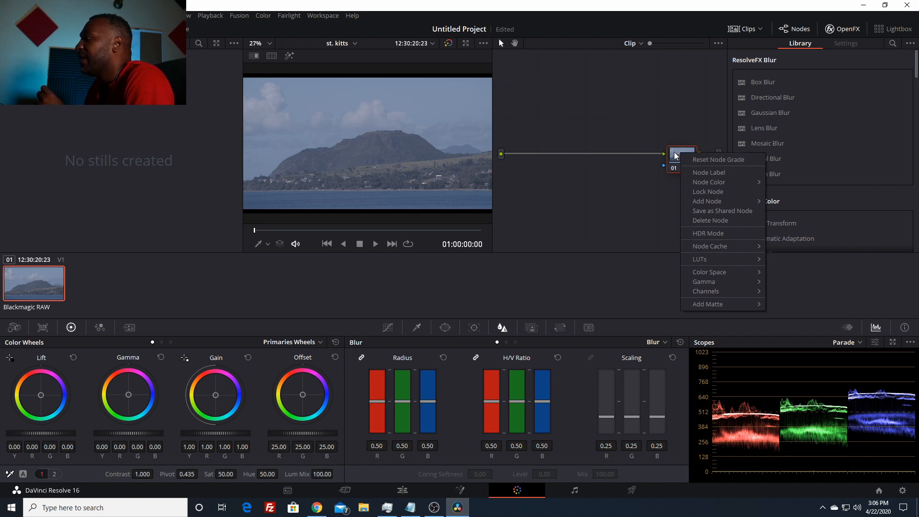
mouse_move(715, 263)
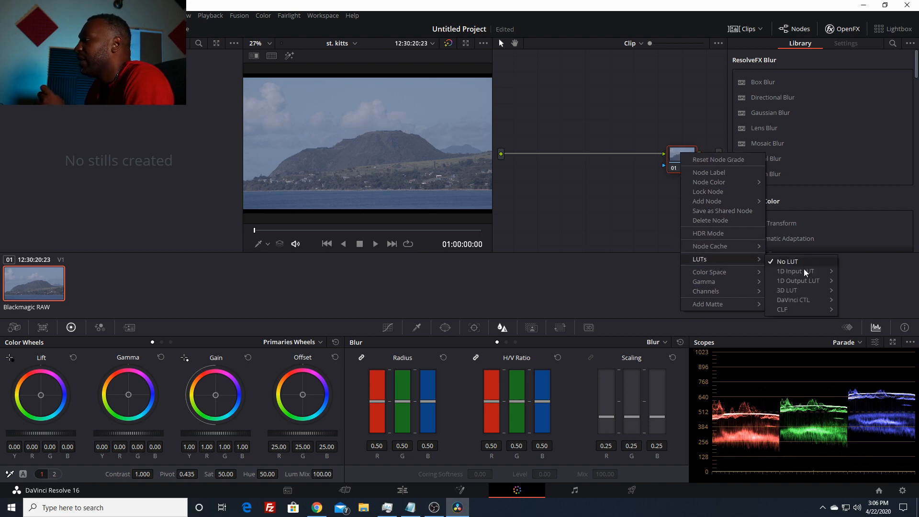
mouse_move(790, 291)
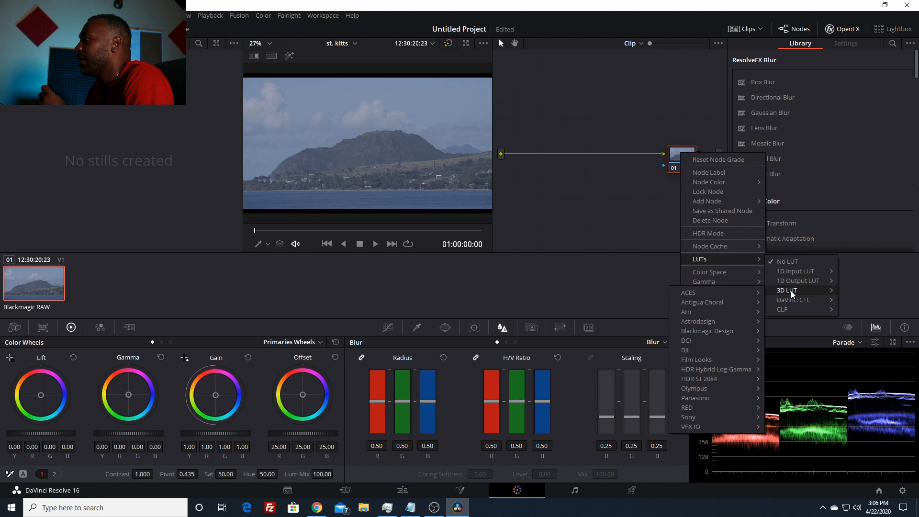
mouse_move(718, 334)
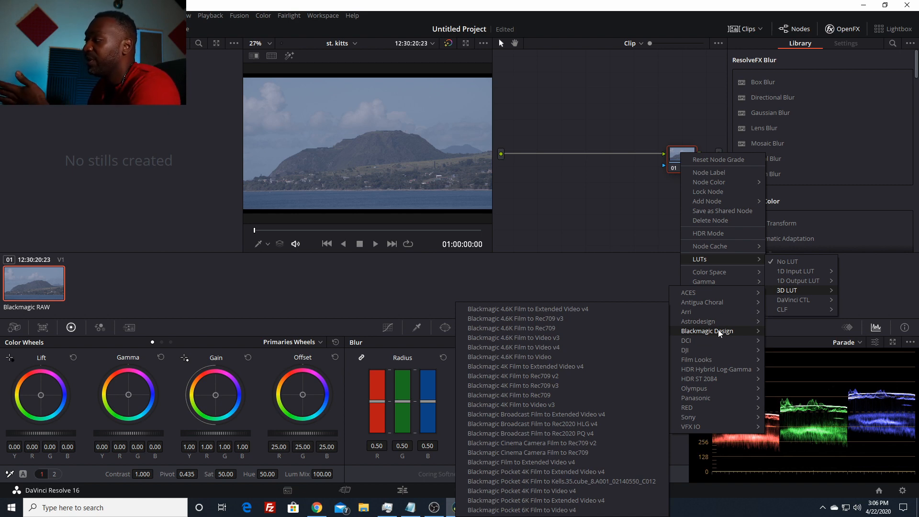
mouse_move(717, 391)
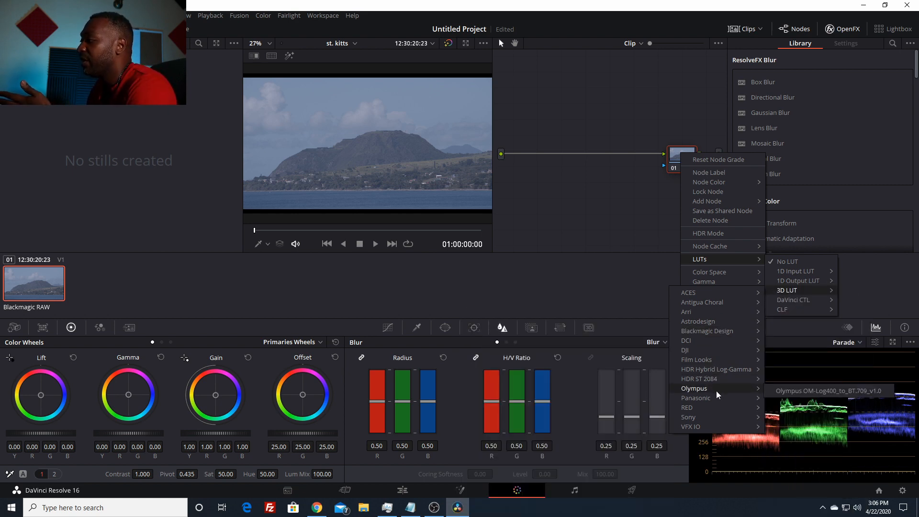
mouse_move(725, 414)
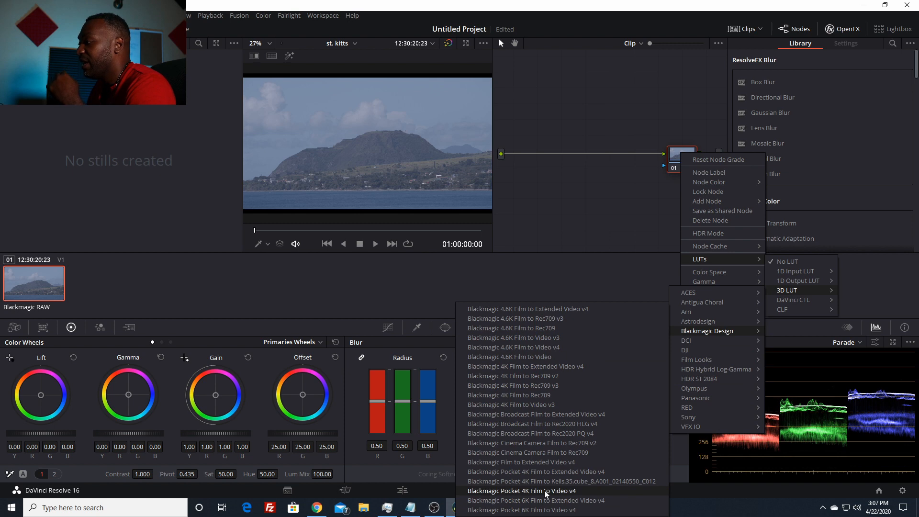
click(584, 496)
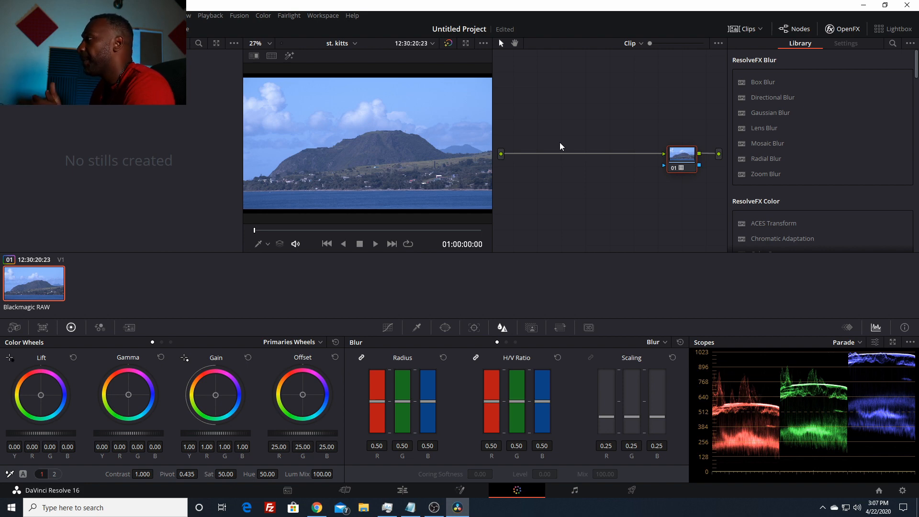
drag(683, 161, 681, 160)
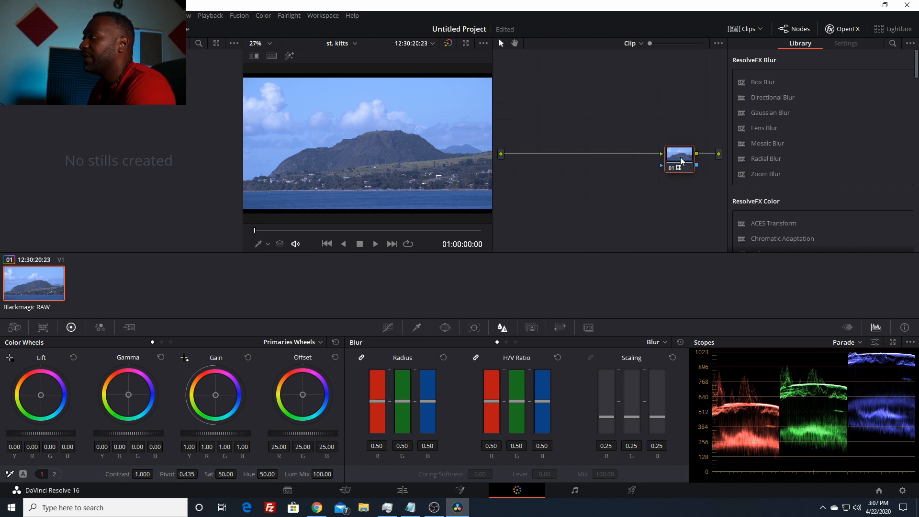
key(ctrl+s)
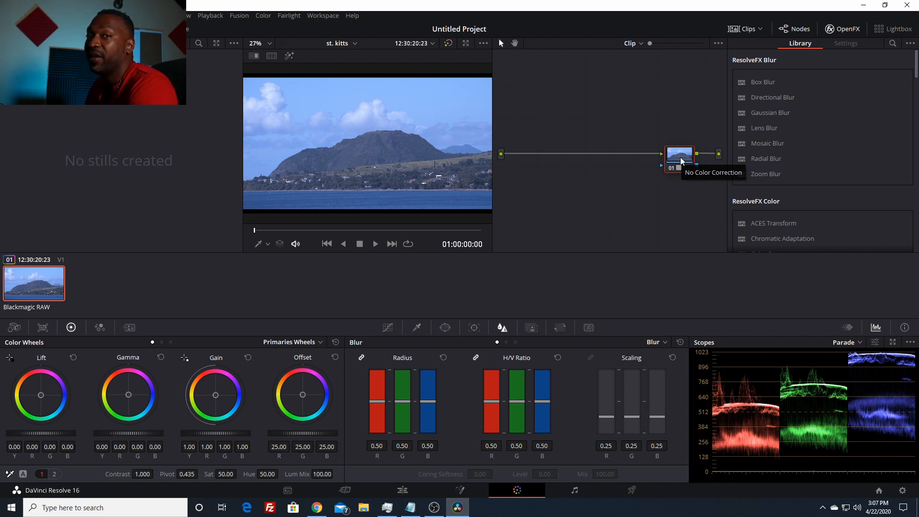
Step: Label node 01 "LUT"
right_click(682, 160)
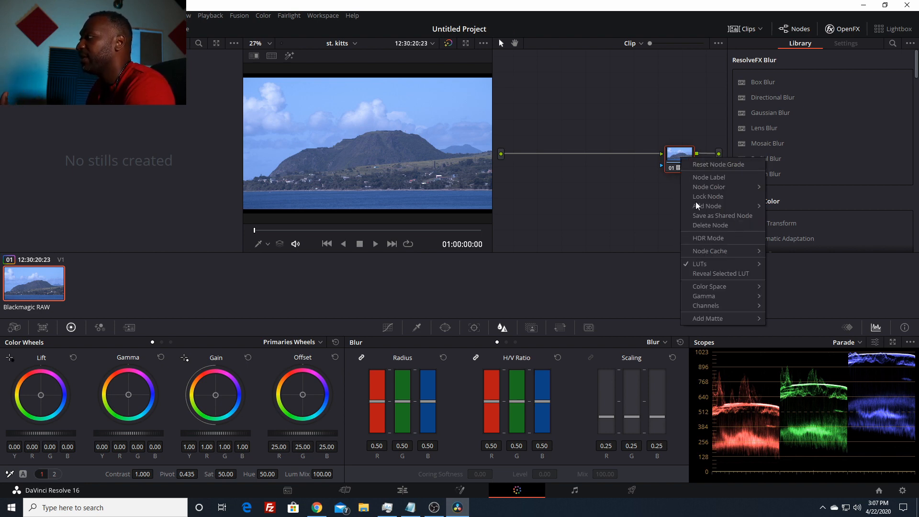
click(718, 178)
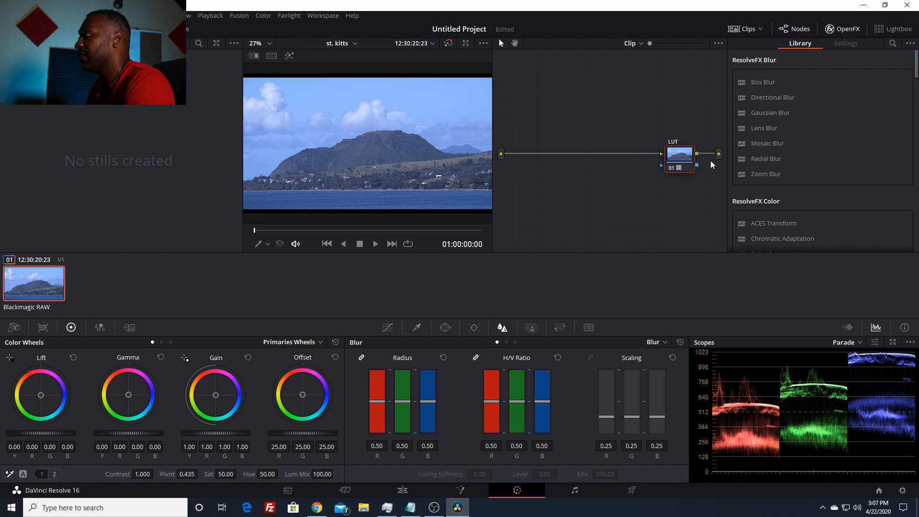
click(678, 162)
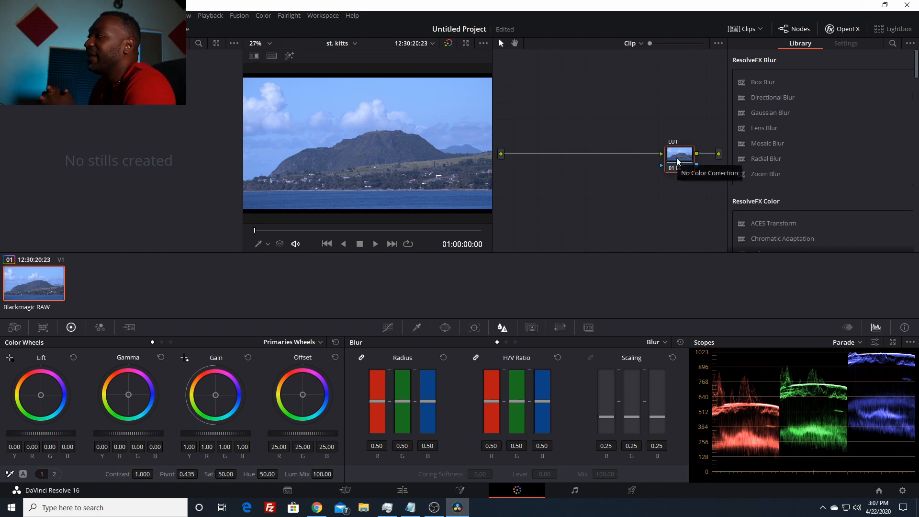
Step: Examine the clip with its LUT applied in the full-screen viewer, and return to the Color page
key(ctrl+f)
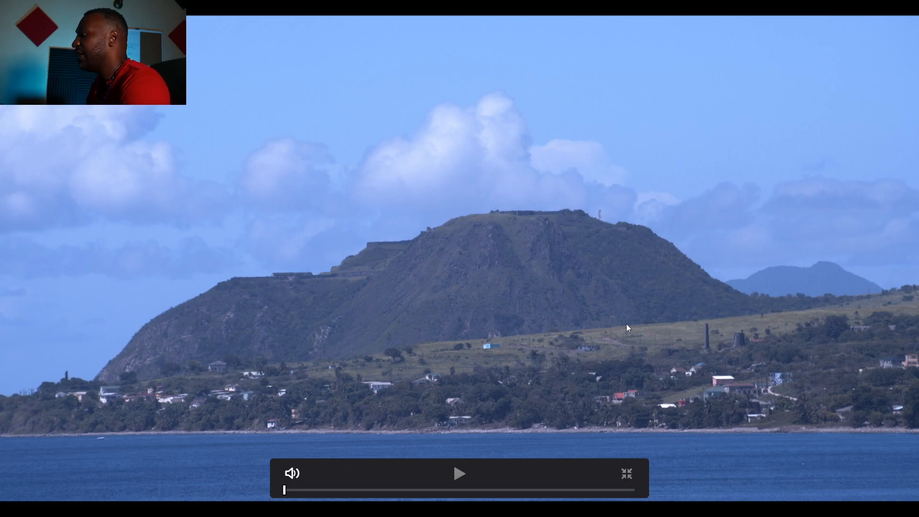
key(Escape)
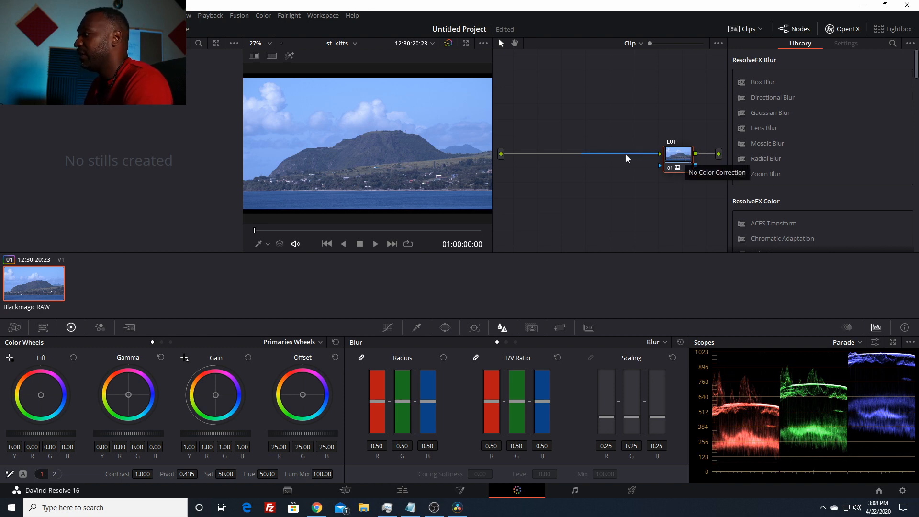
right_click(687, 161)
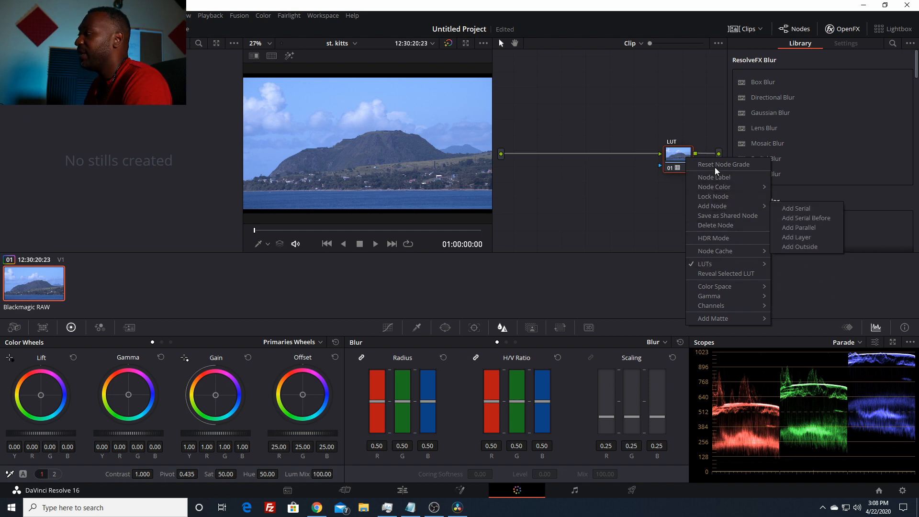
right_click(673, 157)
mouse_move(716, 203)
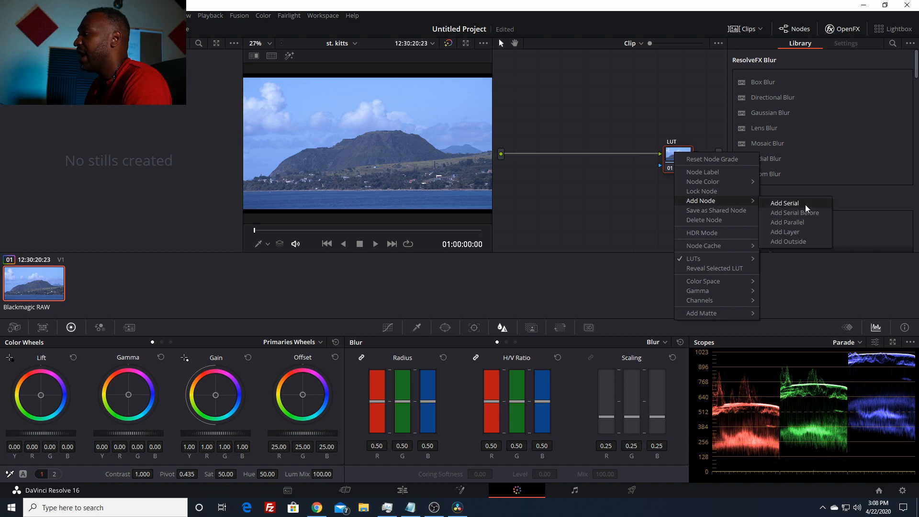
click(670, 158)
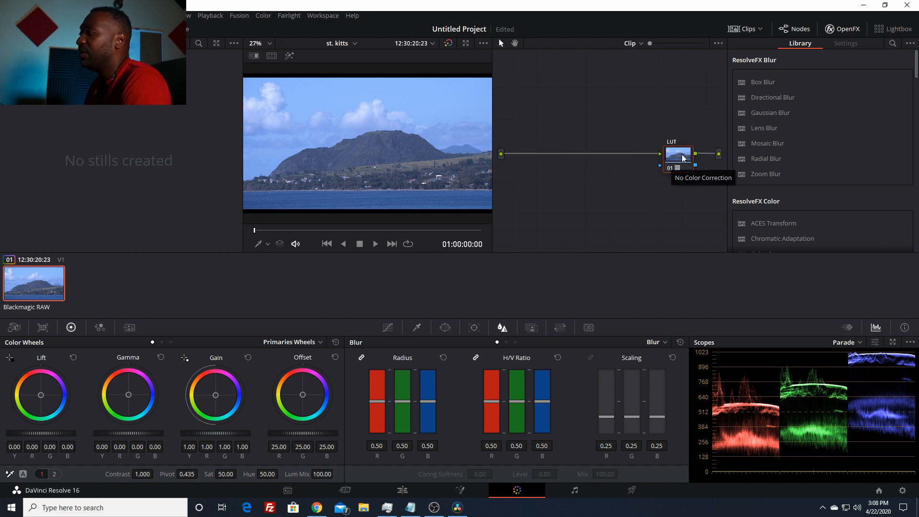
Step: Reposition the LUT node along the connection line, leaving a small gap before the output
drag(680, 158, 617, 160)
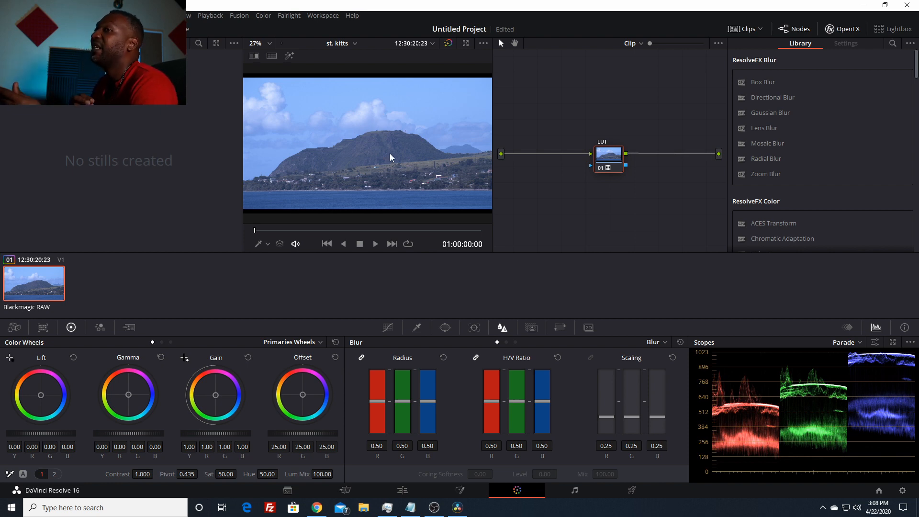
drag(610, 160, 658, 161)
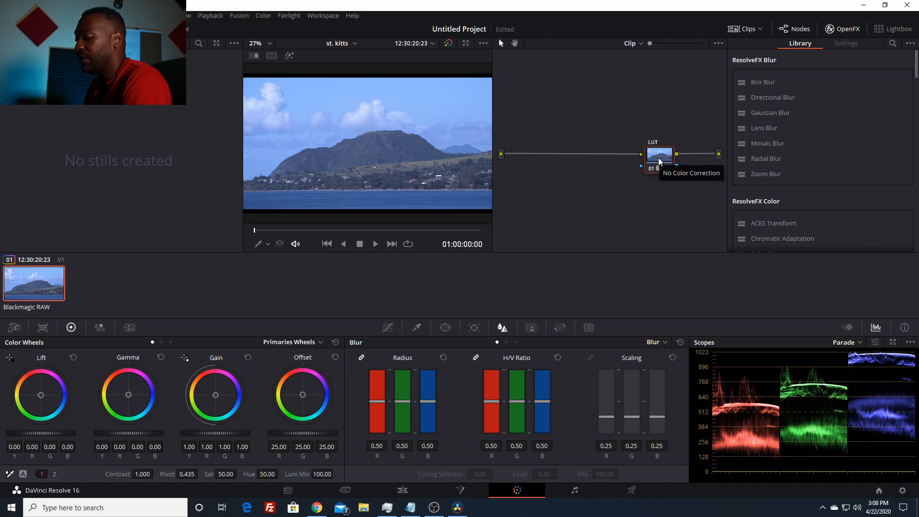
Step: Add a serial node before the LUT node and place it close to the graph's source input
key(shift+s)
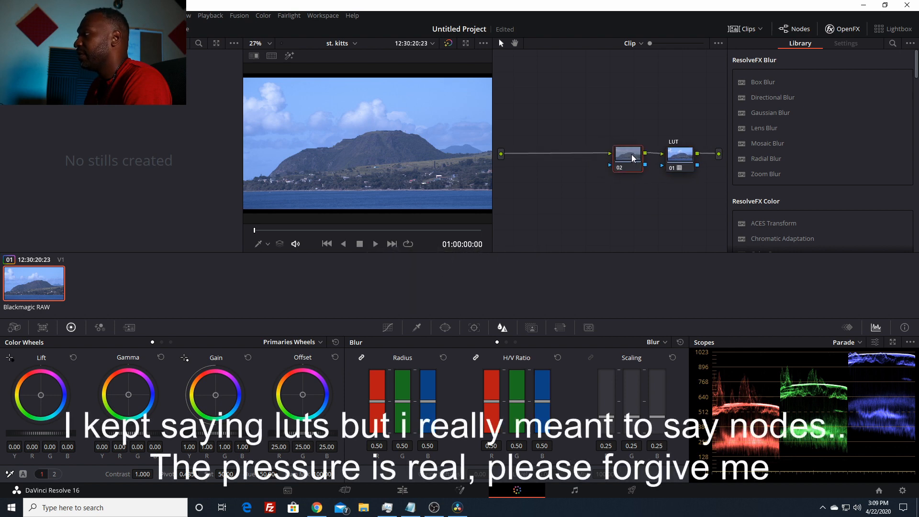
click(631, 155)
drag(631, 158, 538, 158)
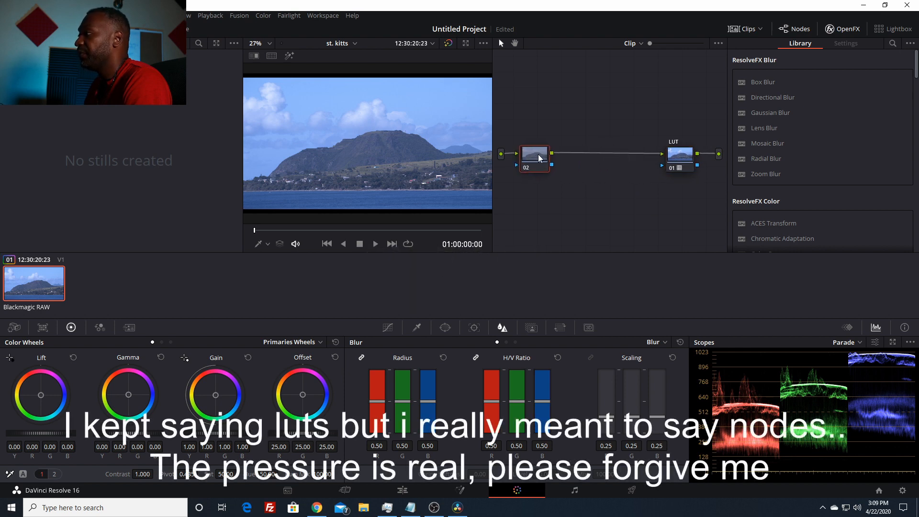
Step: Add three more serial nodes ahead of the LUT node and place them between node 02 and the LUT node
click(690, 156)
key(shift+s)
key(shift+s)
key(alt+s)
drag(672, 193, 632, 162)
drag(674, 220, 598, 154)
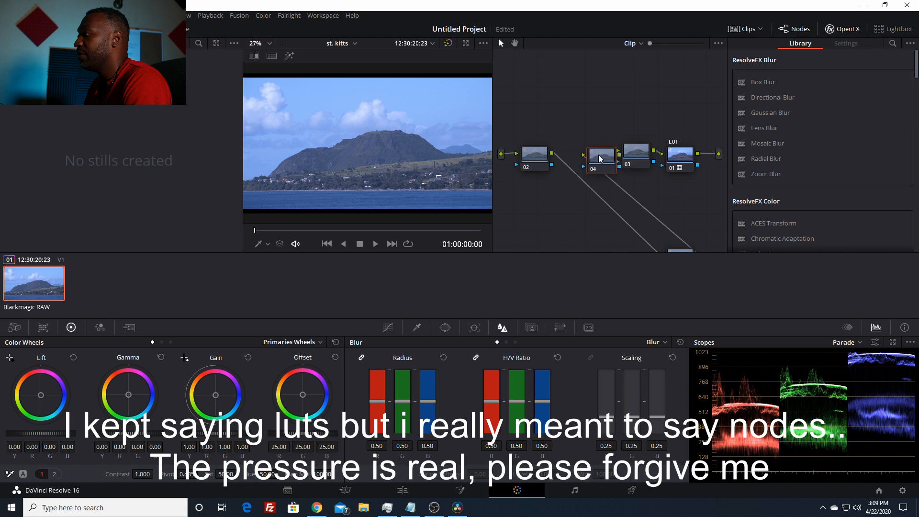
drag(676, 248, 567, 120)
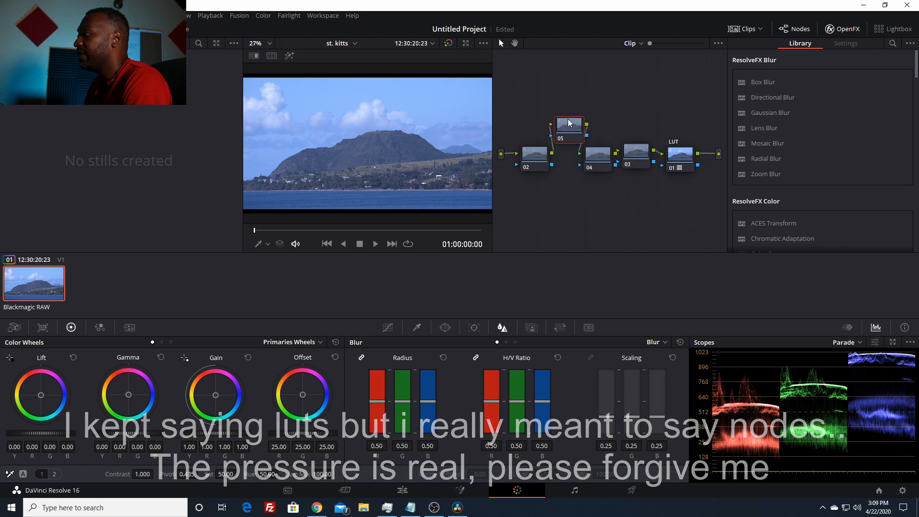
Step: Arrange the five nodes in a zigzag, with nodes 05 and 03 above and nodes 02, 04 and LUT below
drag(533, 164, 531, 188)
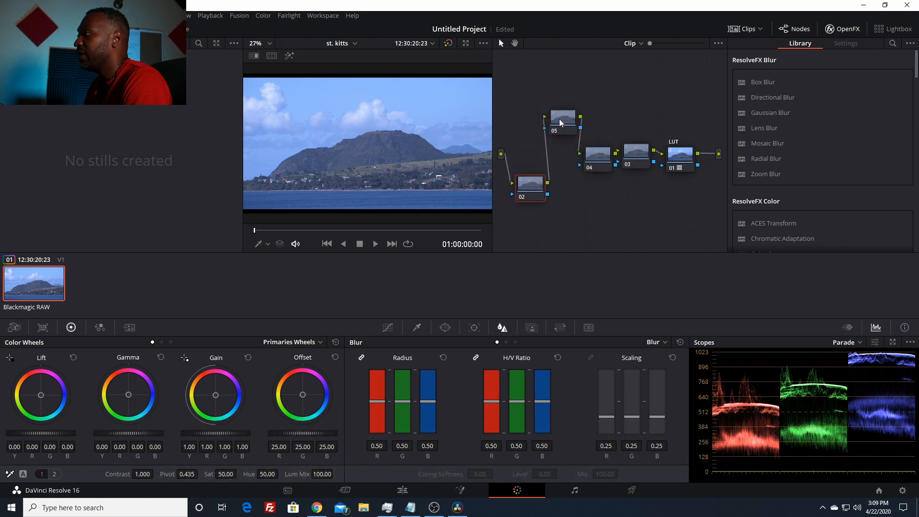
drag(556, 124, 552, 128)
drag(598, 158, 587, 190)
drag(636, 152, 622, 126)
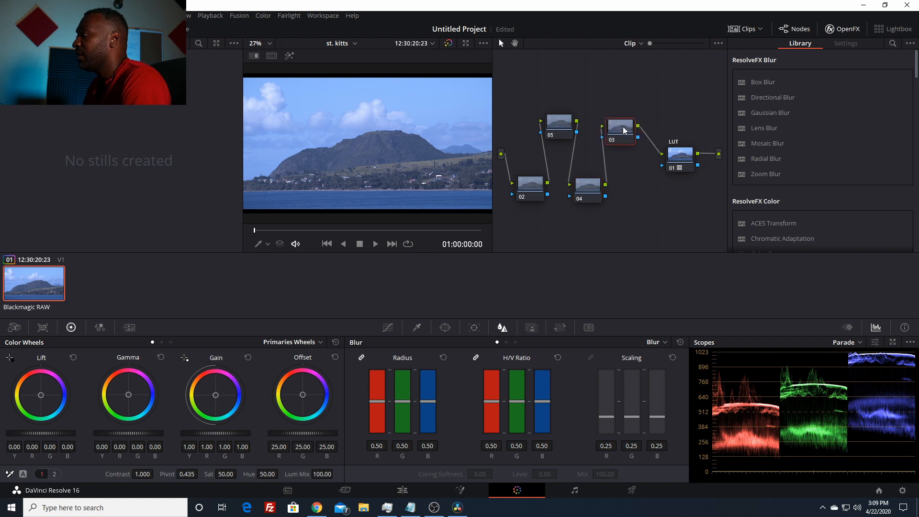
drag(682, 159, 646, 175)
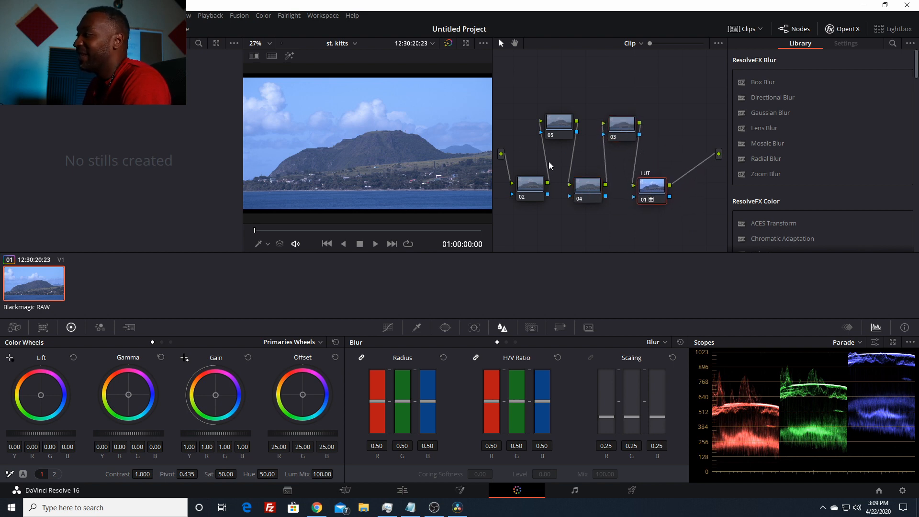
Step: Correct the white balance on node 02 by sampling the white cloud in the clip
mouse_move(533, 189)
mouse_down()
mouse_move(524, 108)
mouse_move(639, 77)
mouse_move(580, 94)
mouse_move(574, 160)
mouse_move(551, 165)
mouse_move(530, 186)
mouse_up()
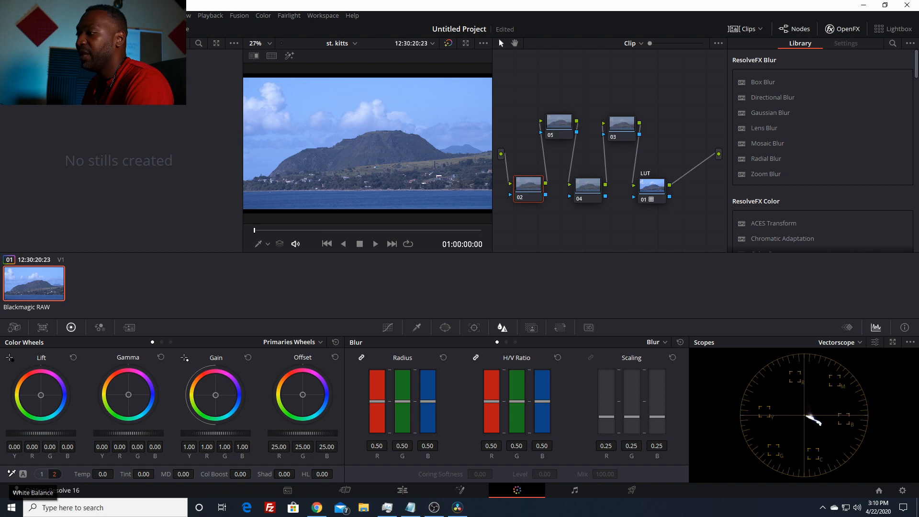
click(11, 474)
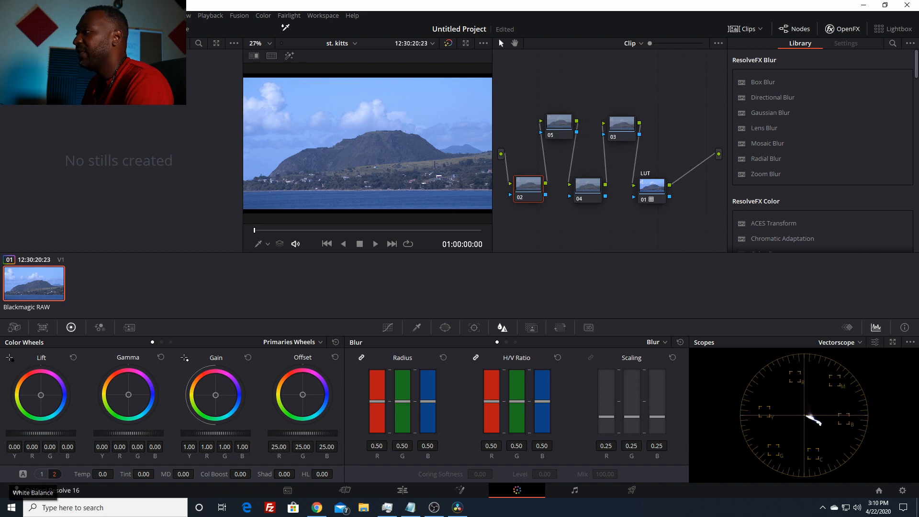
click(271, 90)
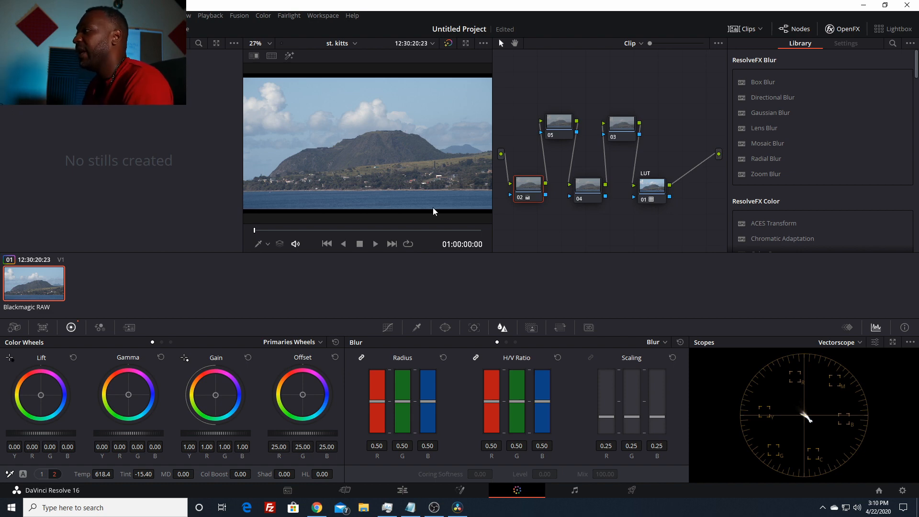
Step: Label node 02 "WB"
right_click(527, 181)
click(567, 199)
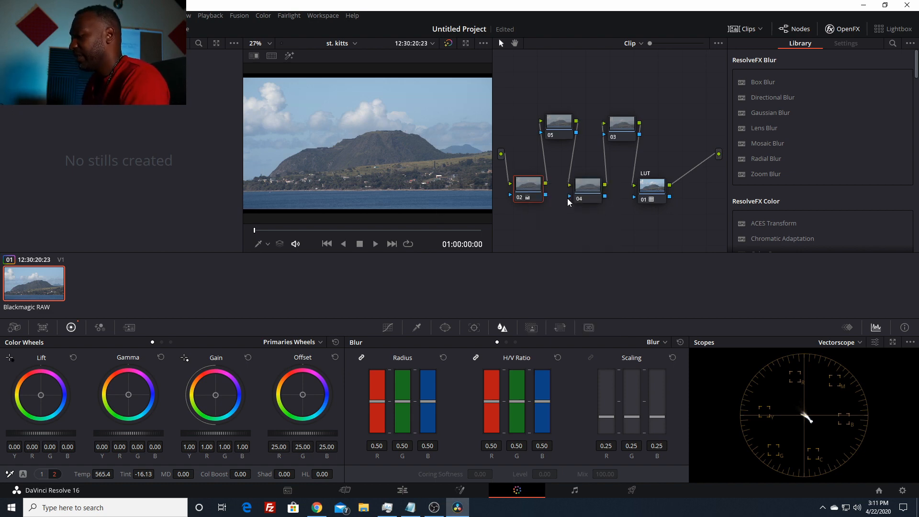
text(WB)
key(Return)
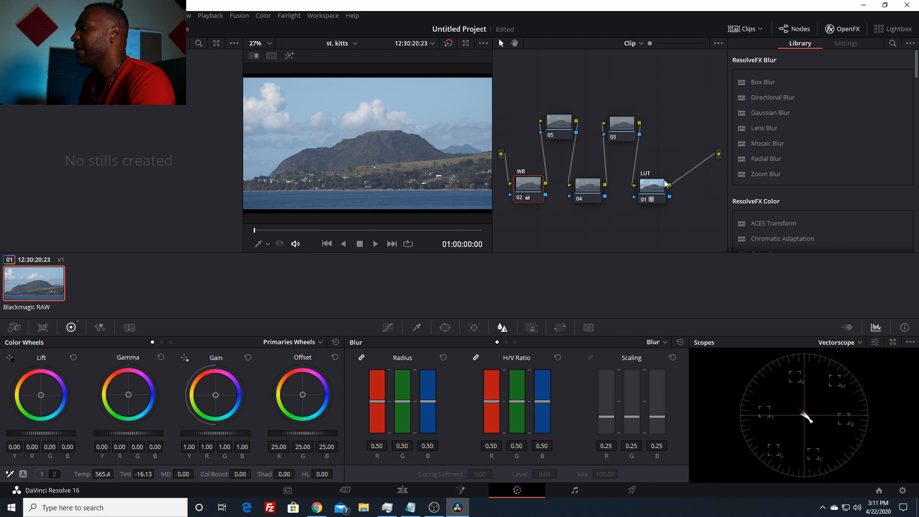
Step: Label node 05 "contrast"
drag(560, 134, 557, 135)
right_click(557, 135)
click(584, 147)
text(contrast)
key(Return)
Step: Shape a gentle S-curve on the contrast node, lowering the shadows and raising the highlights, and check the image full screen
click(390, 327)
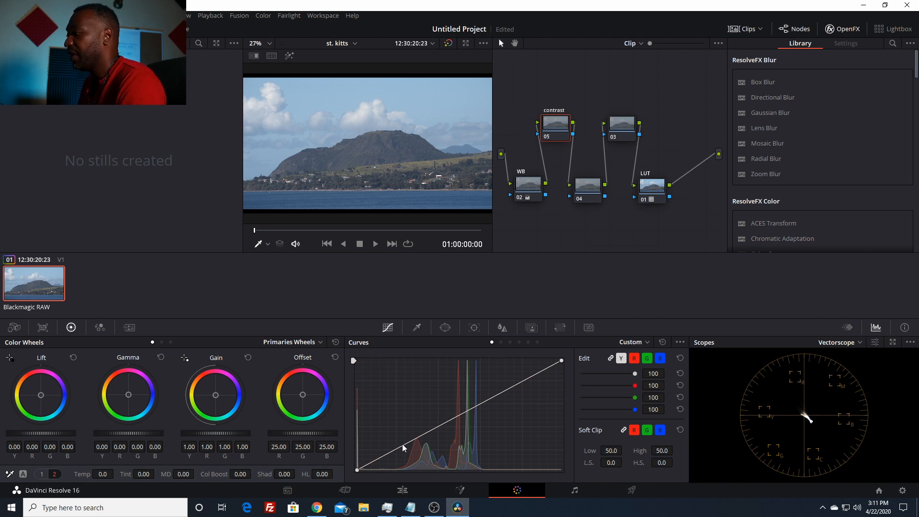
drag(402, 444, 404, 450)
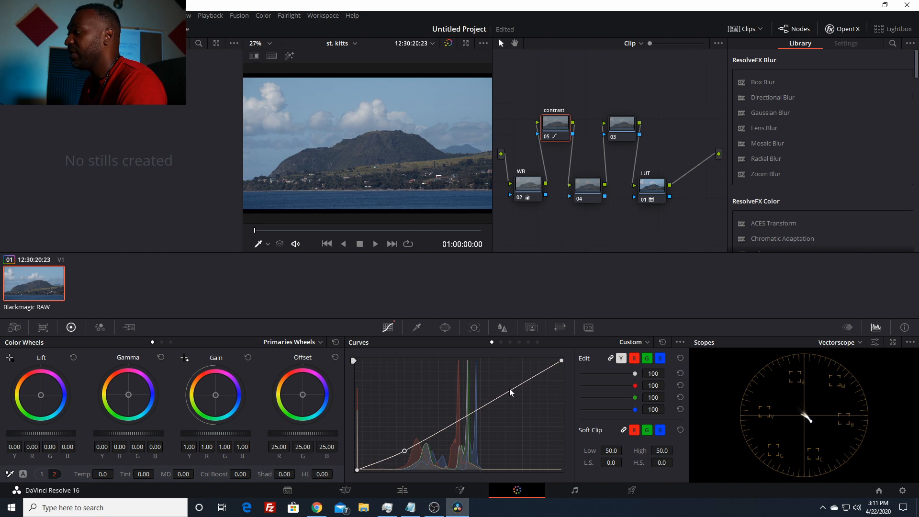
drag(521, 384, 516, 379)
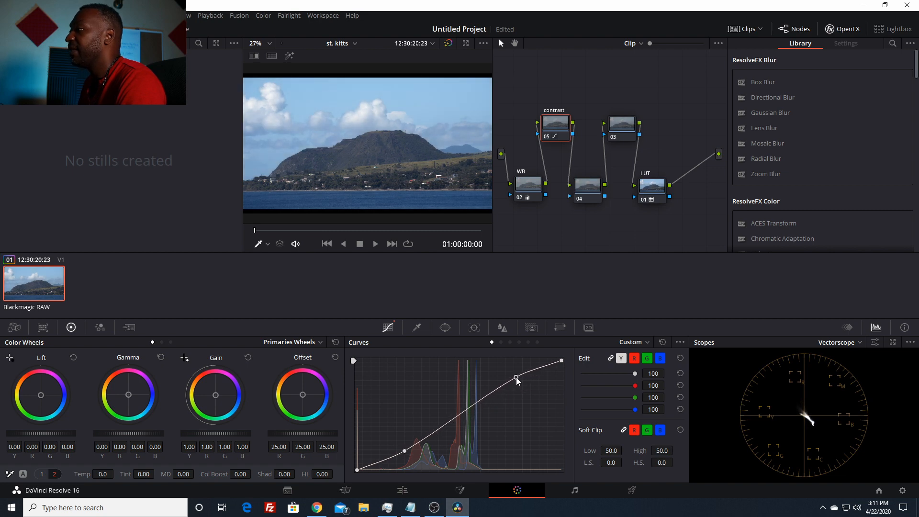
drag(516, 378, 515, 378)
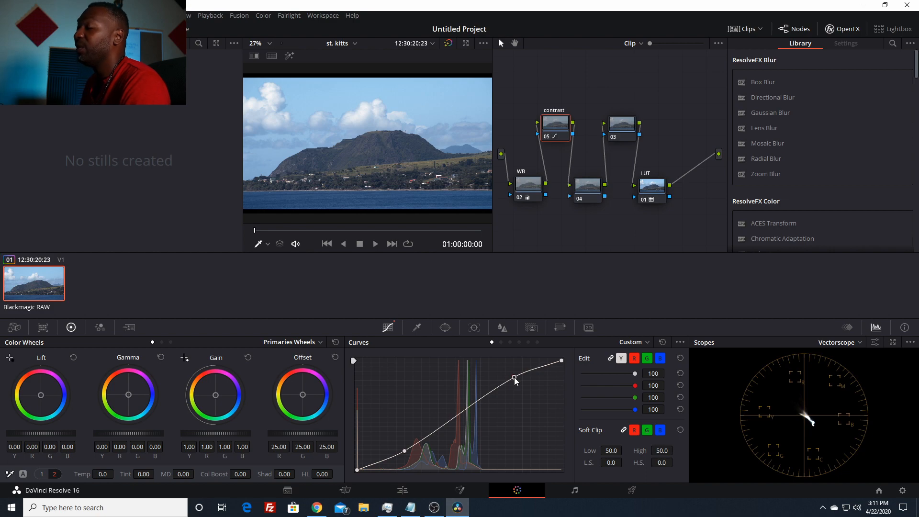
key(ctrl+f)
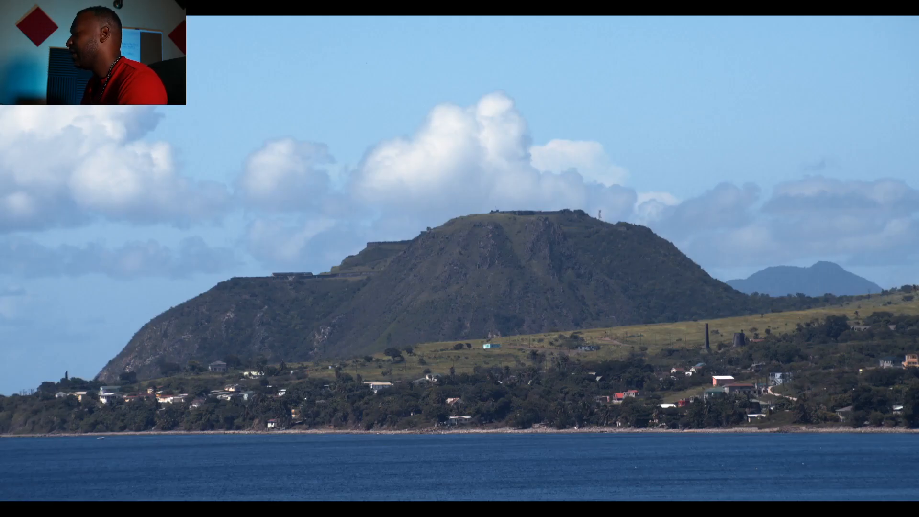
mouse_move(450, 378)
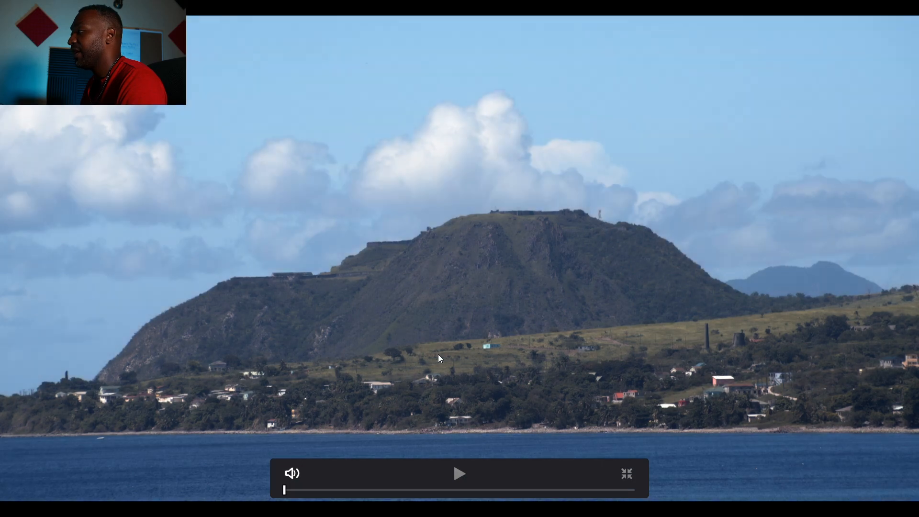
key(Escape)
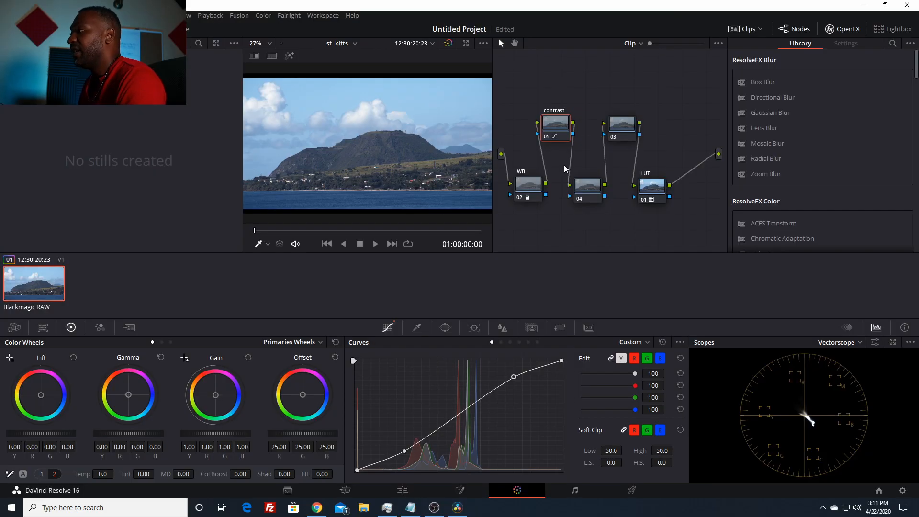
Step: Label node 04 "Sharpness"
right_click(589, 191)
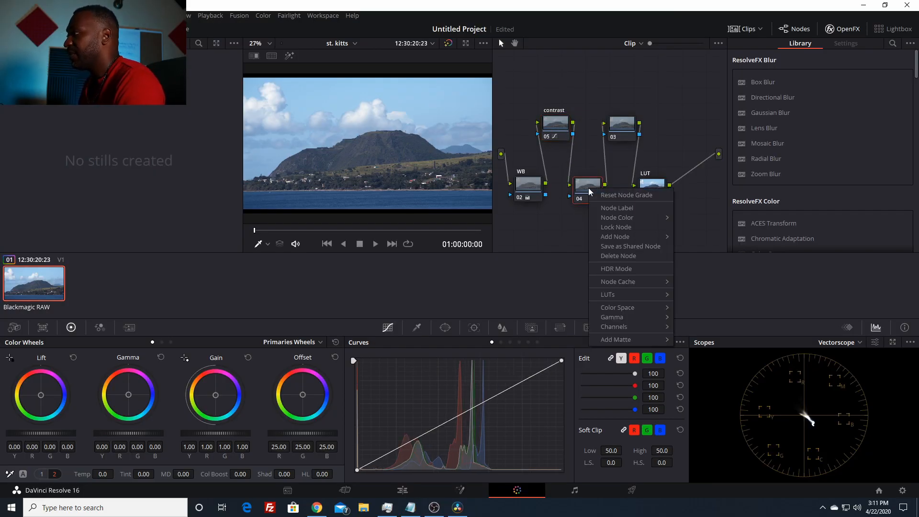
click(636, 207)
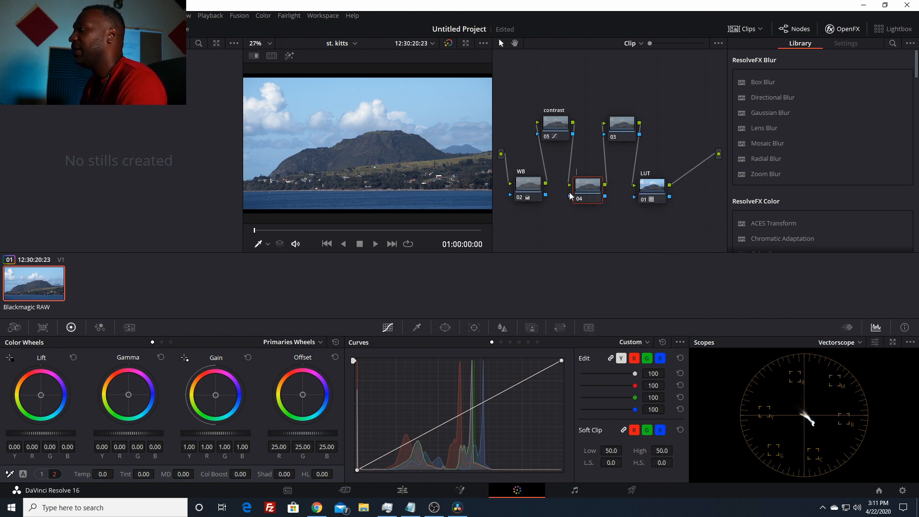
text(S)
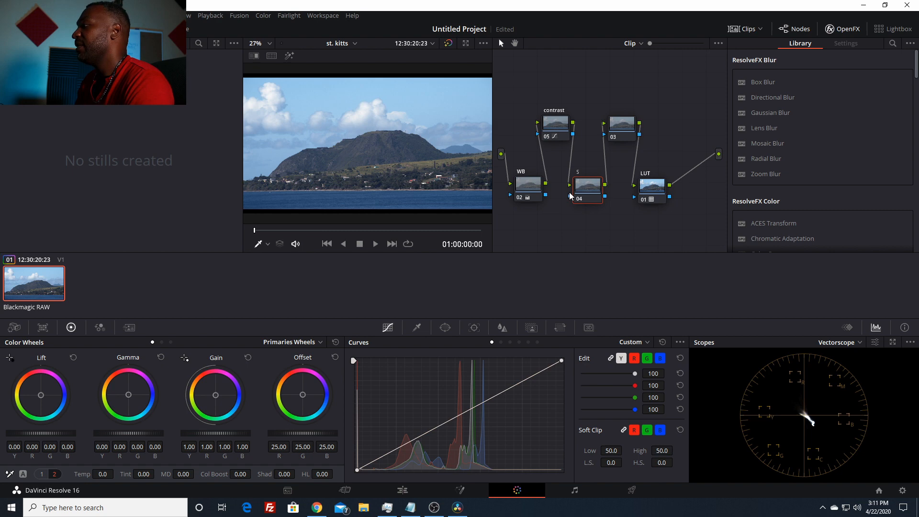
text(harpness)
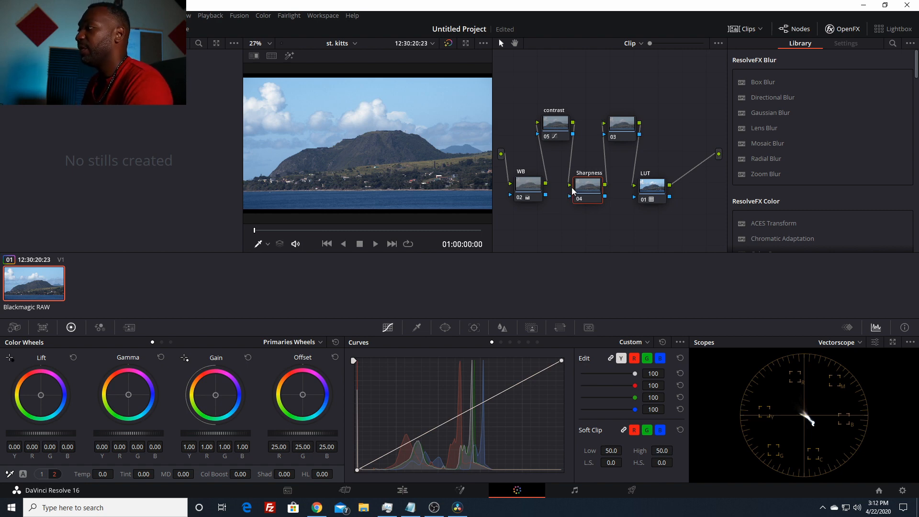
Step: Sharpen the image on the Sharpness node by lowering the linked blur radius to 0.47
drag(590, 194, 589, 194)
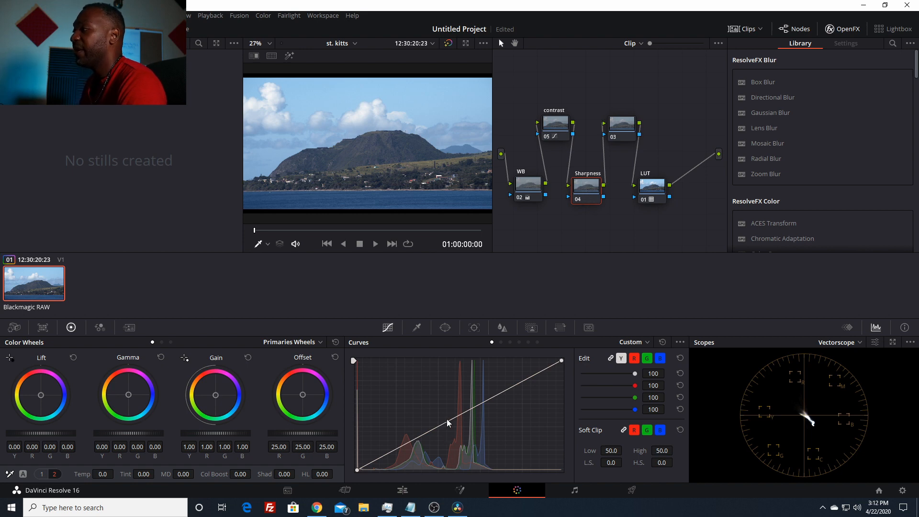
click(504, 328)
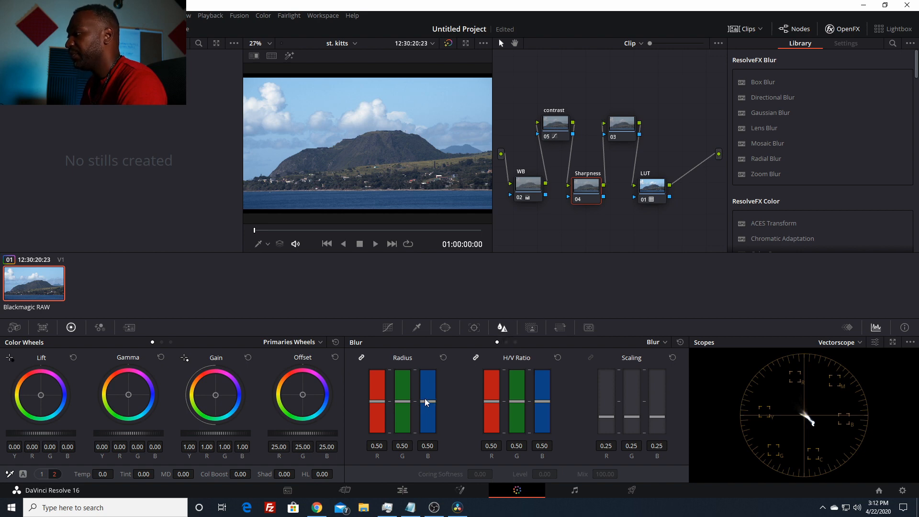
drag(427, 404, 422, 404)
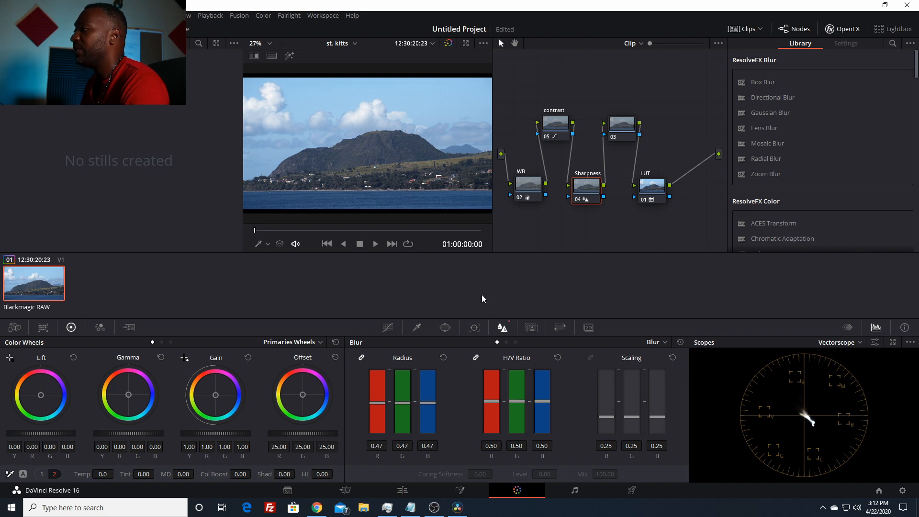
Step: Examine the sharpened clip in the full-screen viewer and return to the Color page
key(ctrl+f)
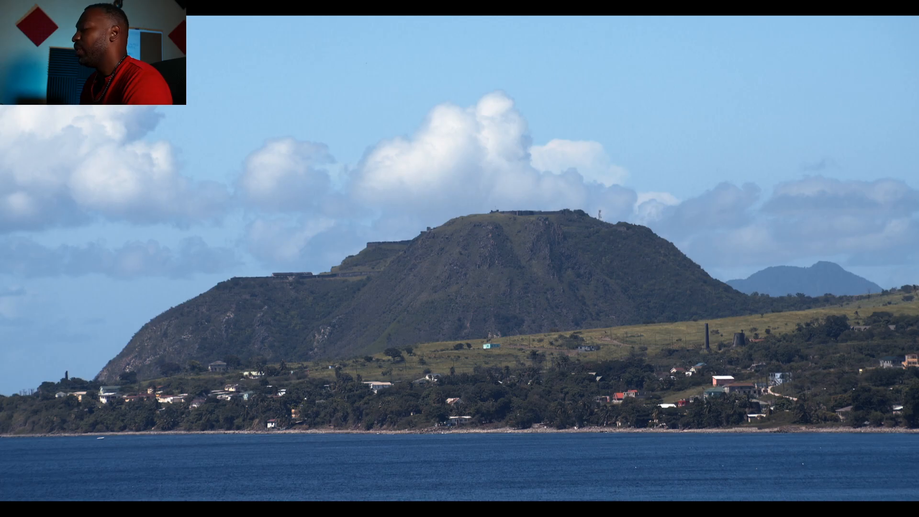
key(Escape)
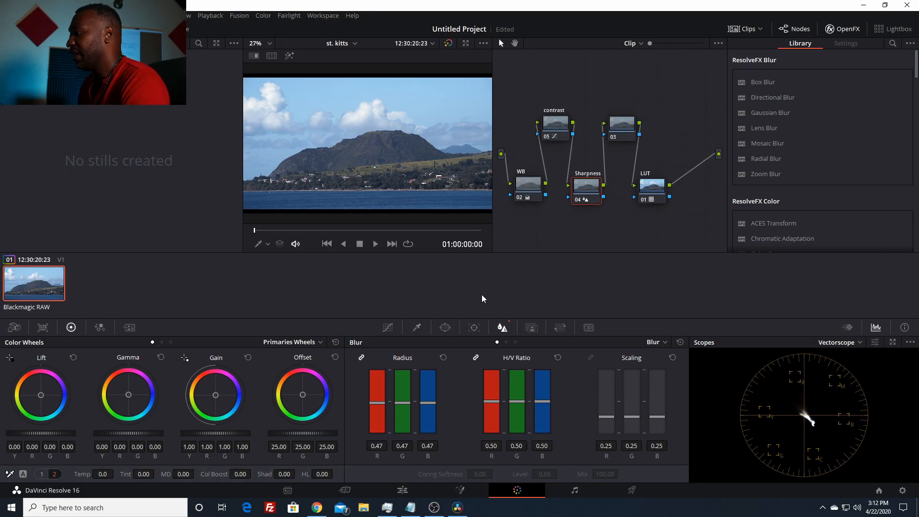
key(ctrl+f)
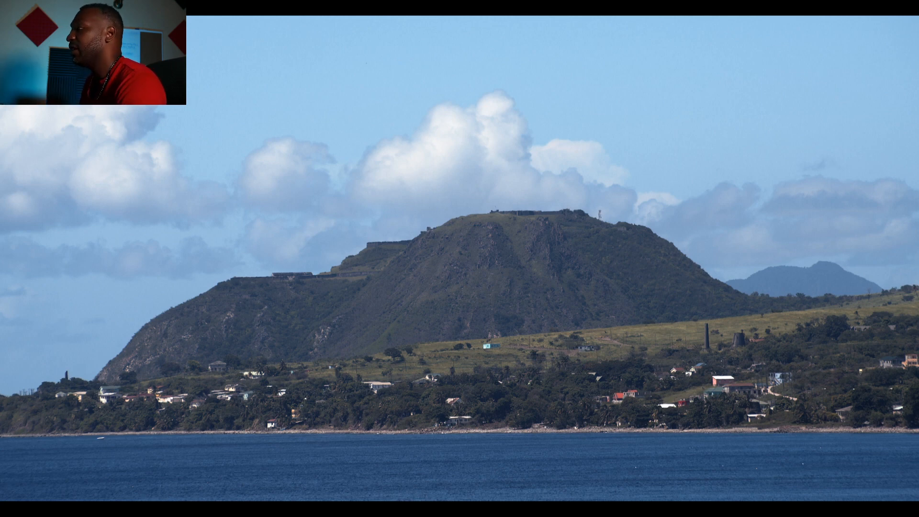
key(ctrl+f)
key(ctrl+f)
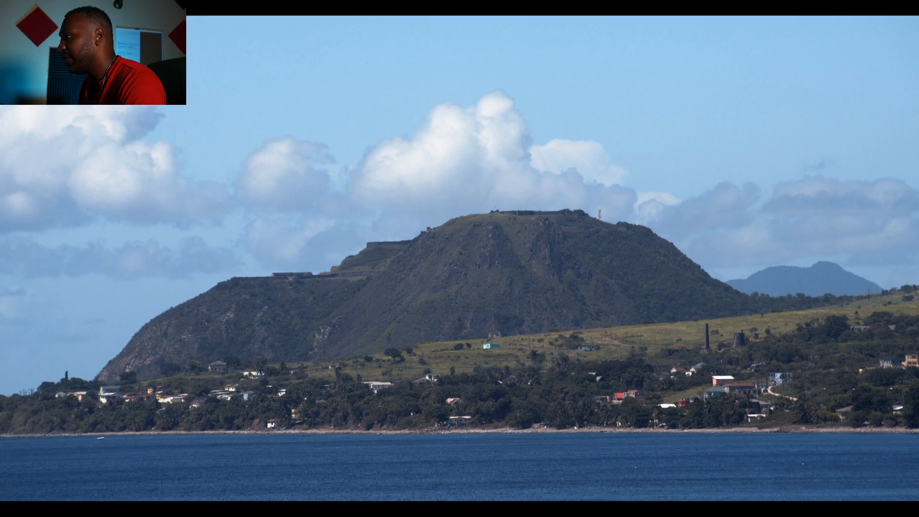
mouse_move(452, 334)
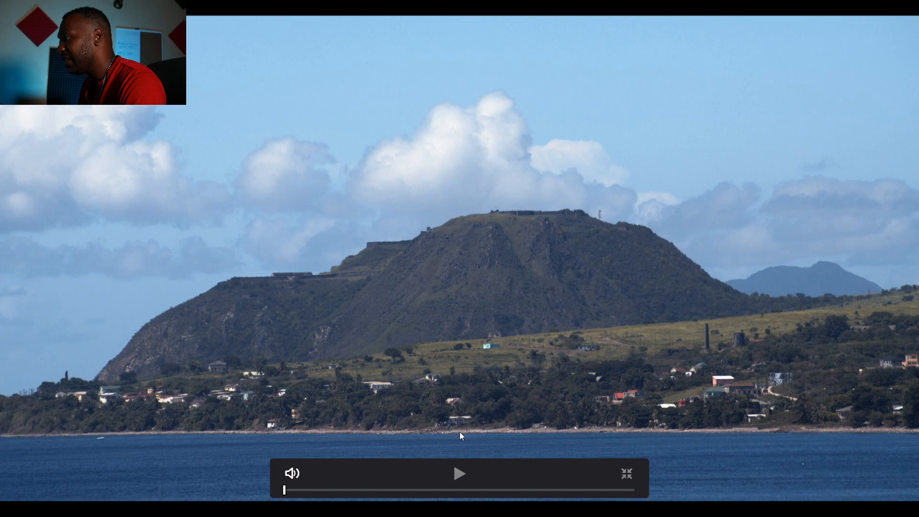
click(627, 473)
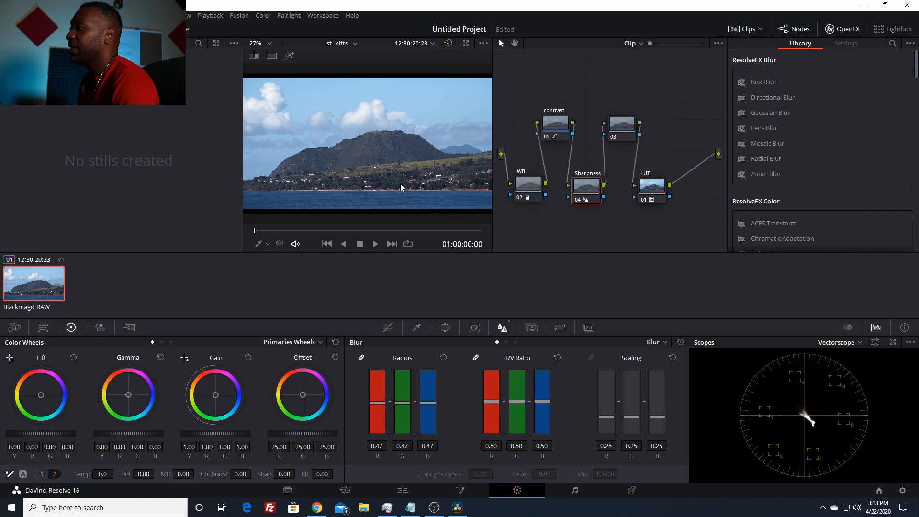
Step: Label node 03 "Sat"
drag(619, 123, 619, 118)
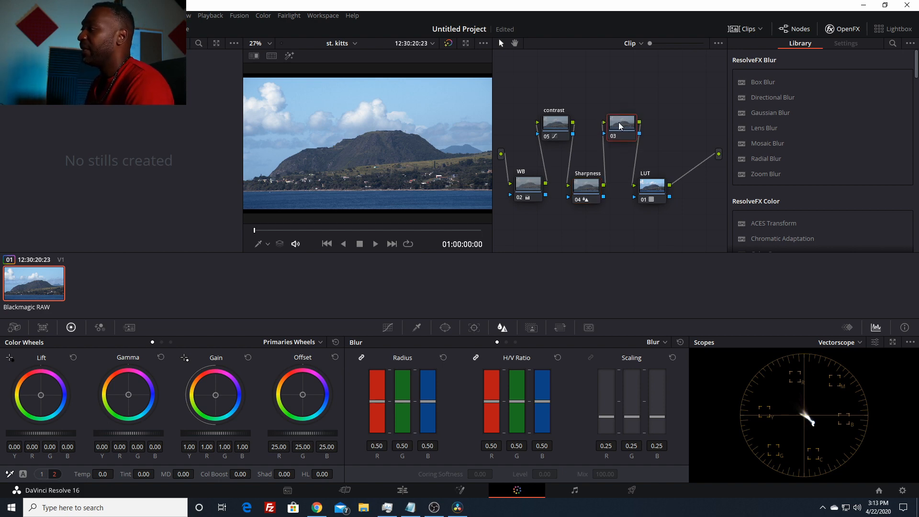
right_click(619, 121)
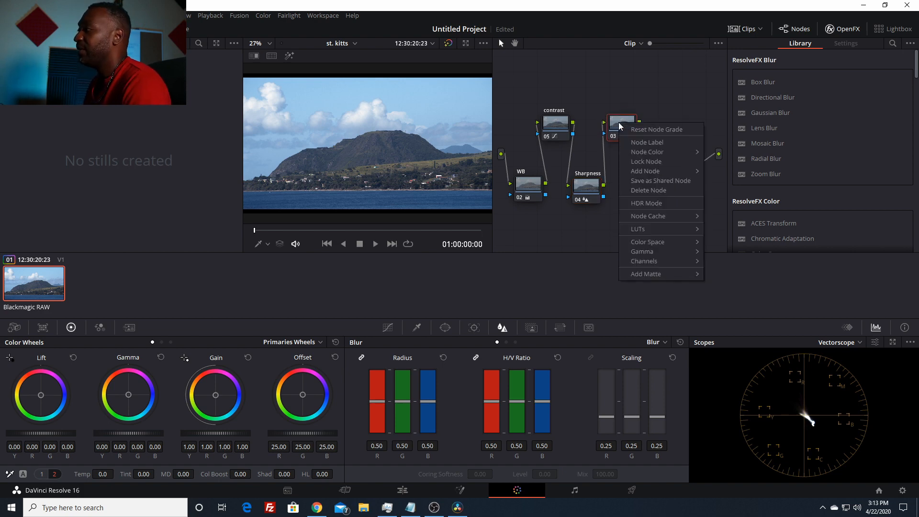
click(663, 145)
text(Sat)
key(Return)
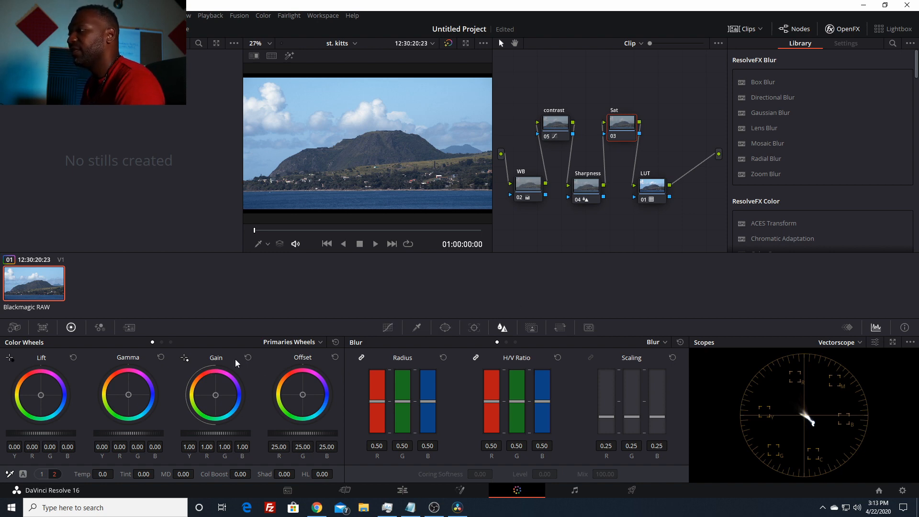
Step: Set the saturation to 70 on the Sat node
click(42, 474)
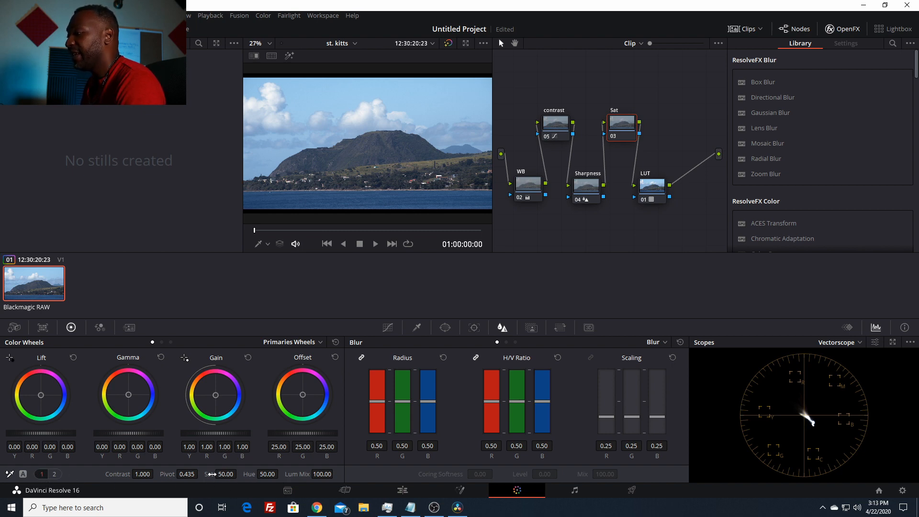
click(226, 474)
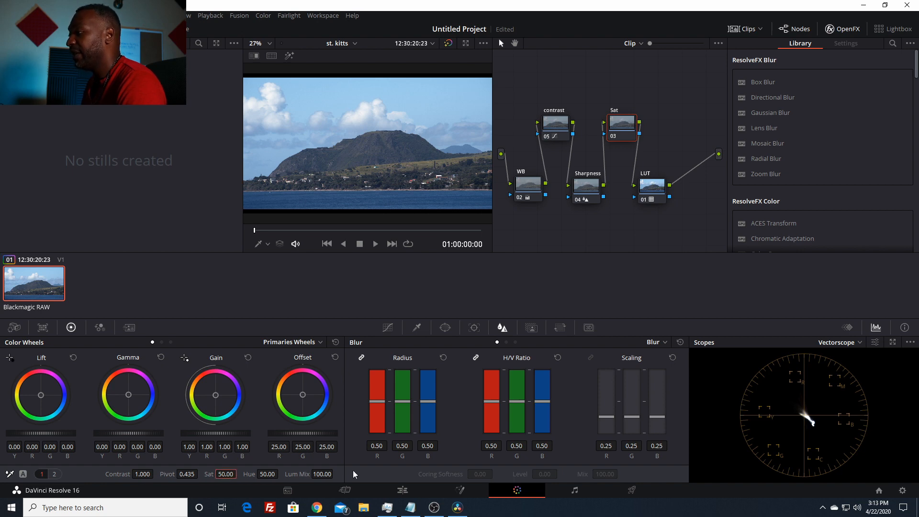
text(70)
key(Return)
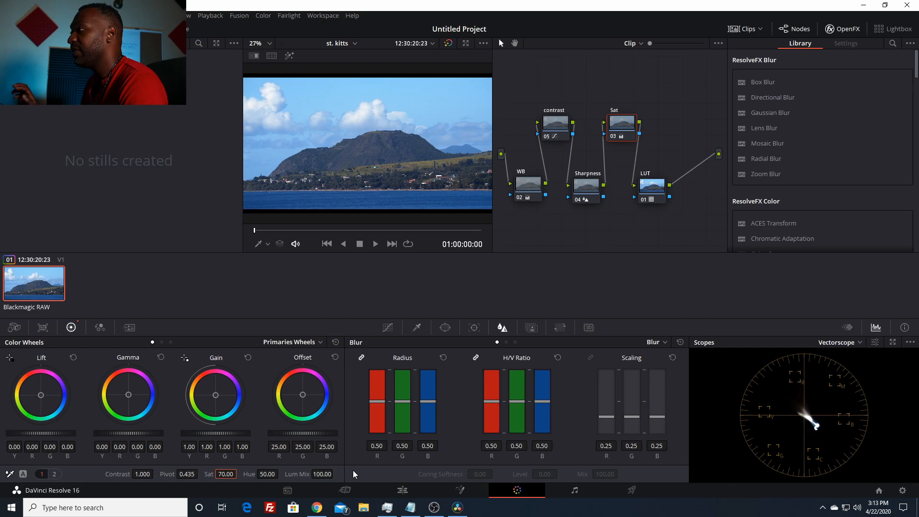
Step: Examine the saturated clip in the full-screen viewer and compare it with the Sat node turned off and on
key(ctrl+f)
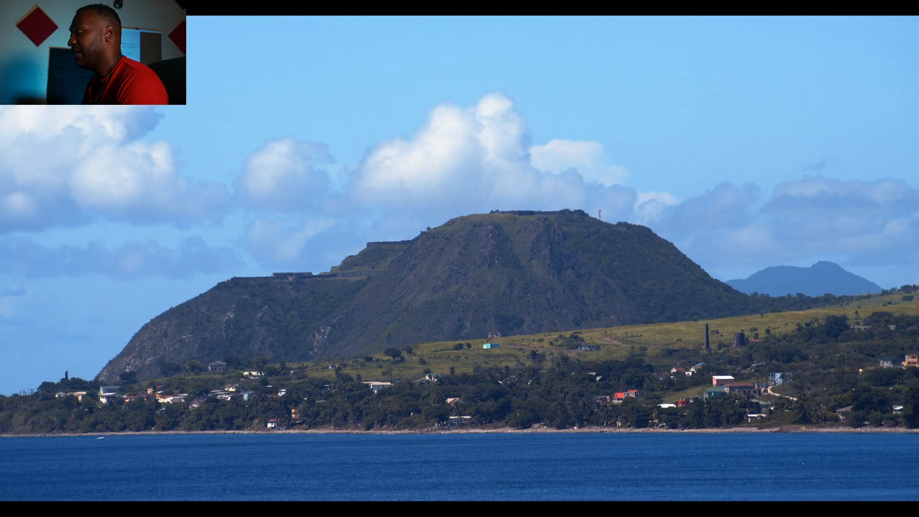
key(ctrl+f)
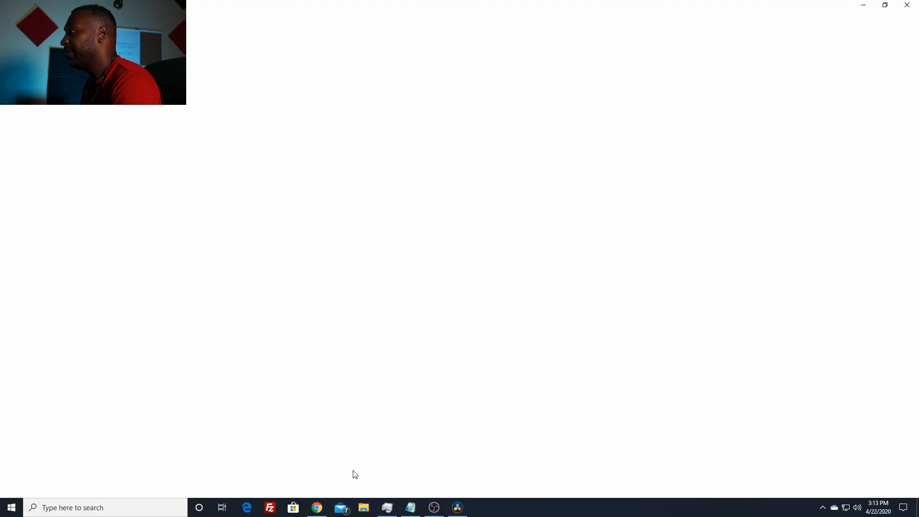
key(ctrl+f)
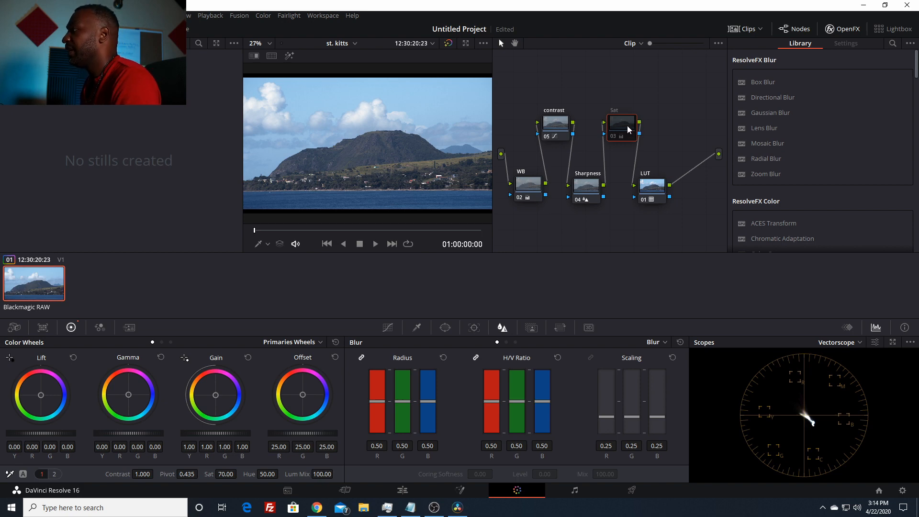
key(ctrl+d)
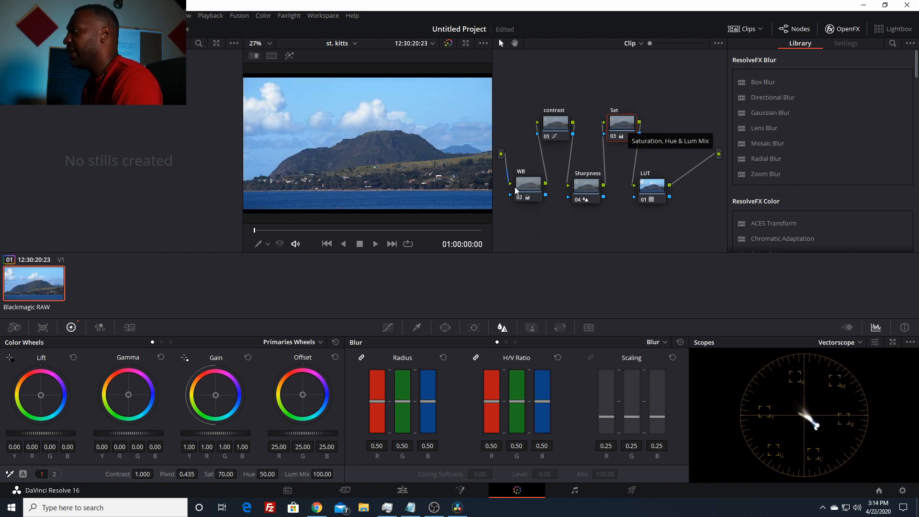
Step: Rearrange the contrast, Sharpness, Sat and LUT nodes to open a gap in the graph before the LUT node
click(525, 191)
click(553, 115)
click(587, 189)
drag(649, 191, 671, 193)
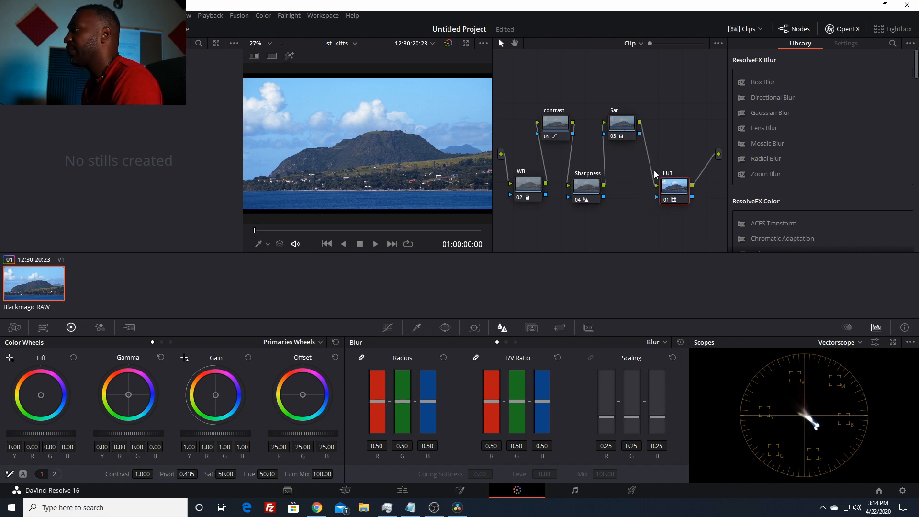
drag(634, 88, 542, 125)
drag(585, 187, 566, 187)
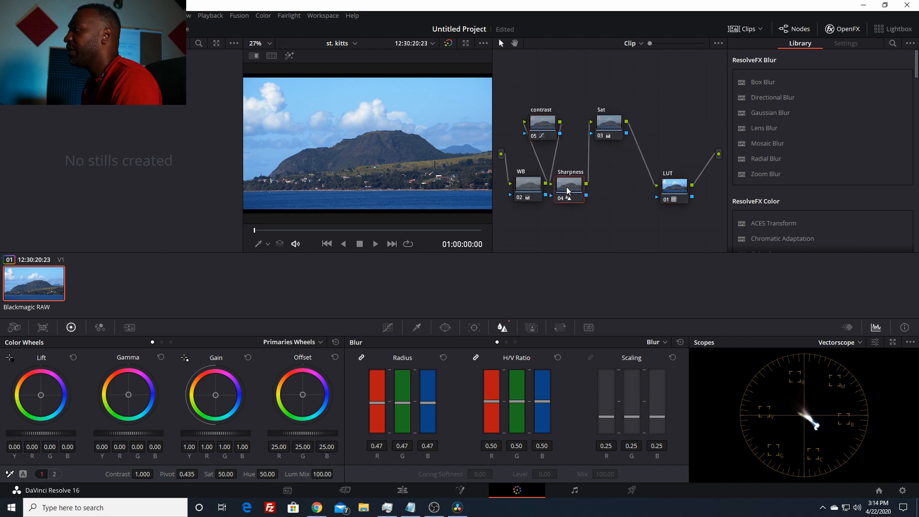
click(605, 126)
drag(604, 122, 592, 121)
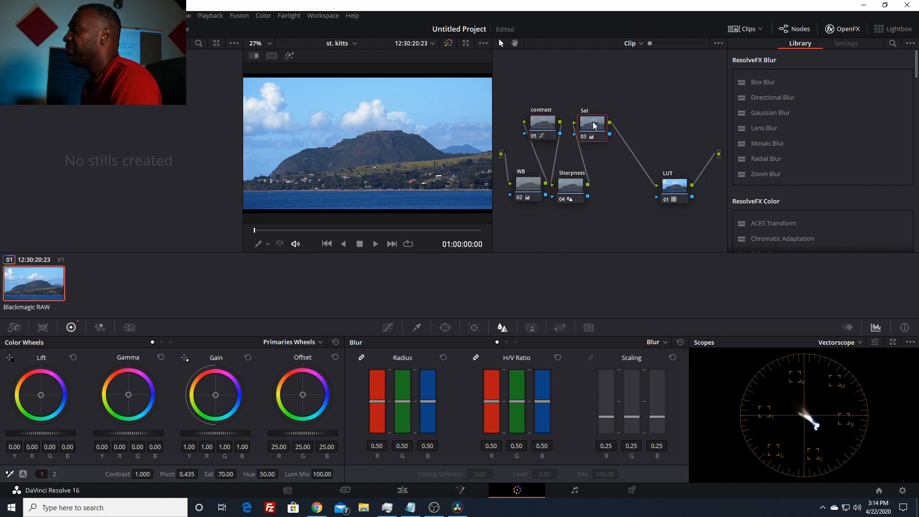
click(575, 186)
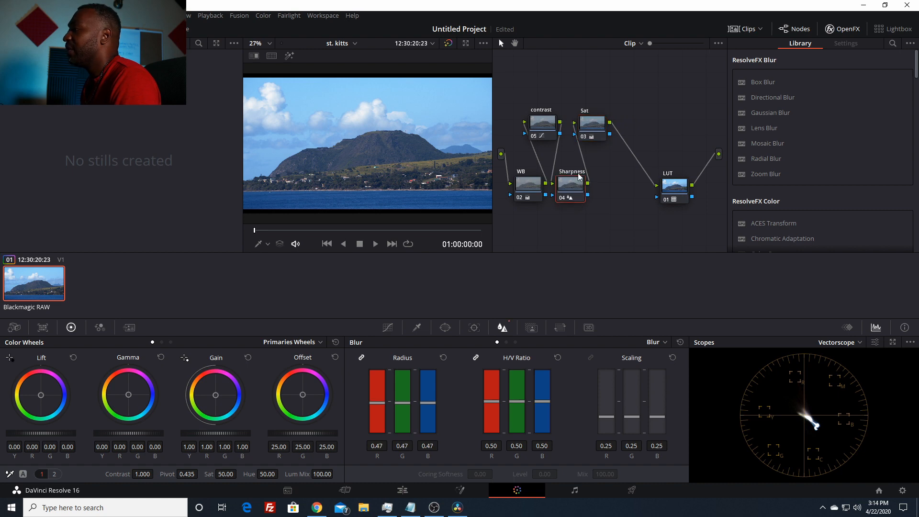
Step: Add a serial node after the Sat node and label it "high shad"
click(593, 125)
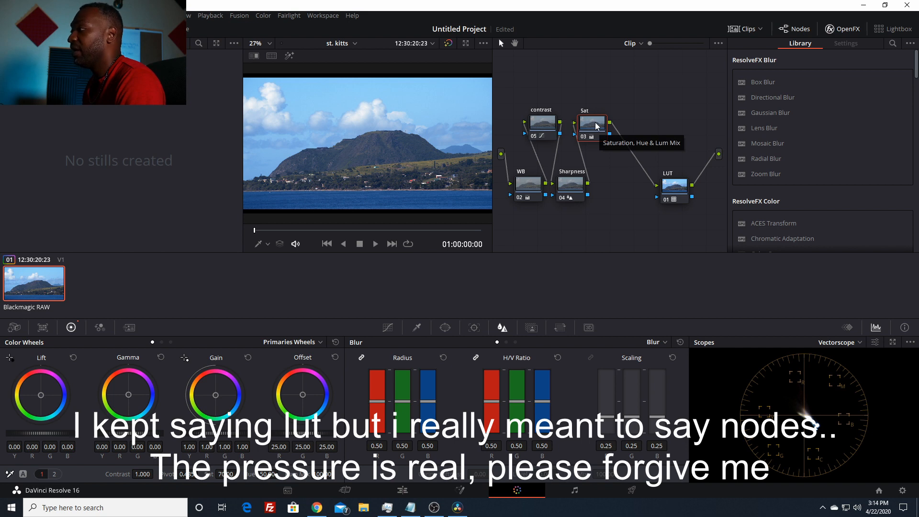
key(alt+s)
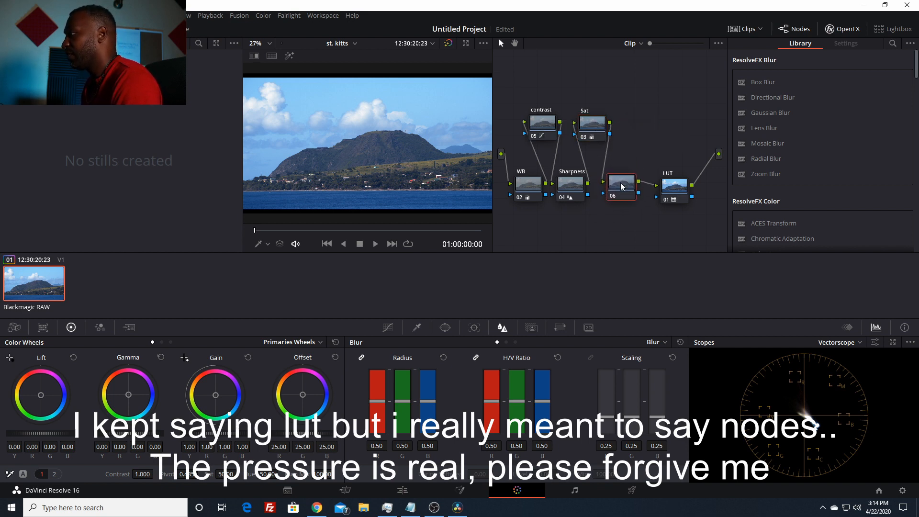
right_click(620, 182)
click(665, 202)
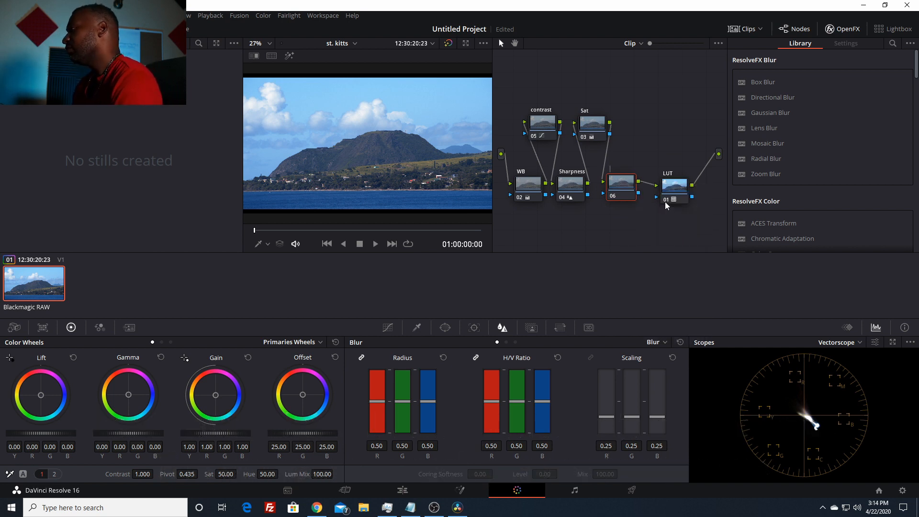
text(high shad)
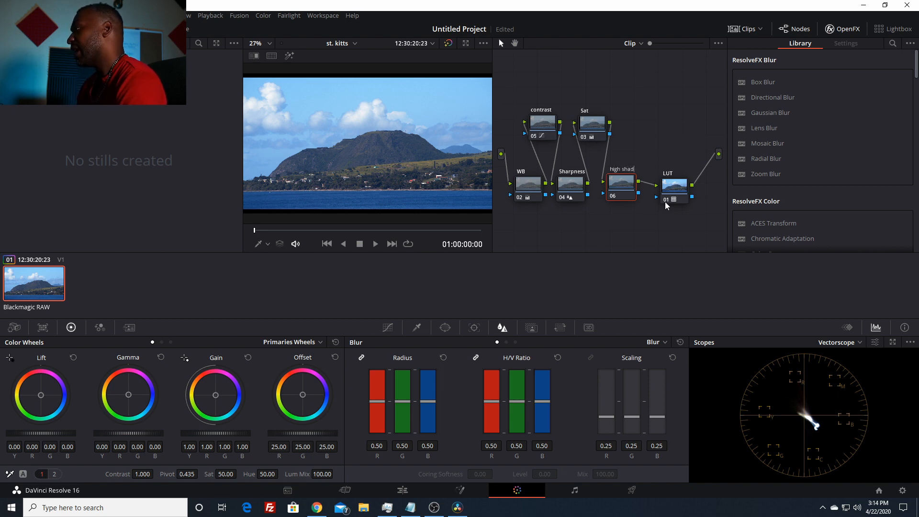
click(625, 187)
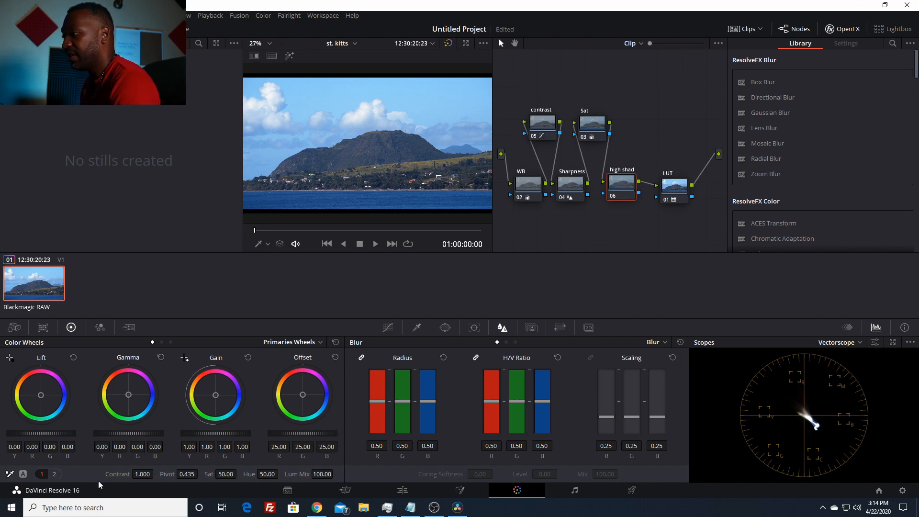
Step: Raise the shadows to 39.50 and lower the highlights to -34.00 on the high shad node
click(55, 475)
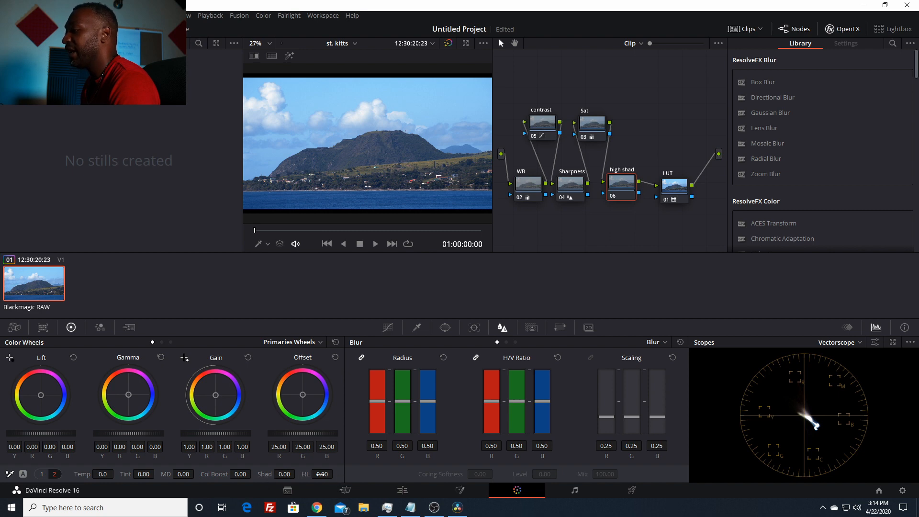
drag(322, 474, 330, 474)
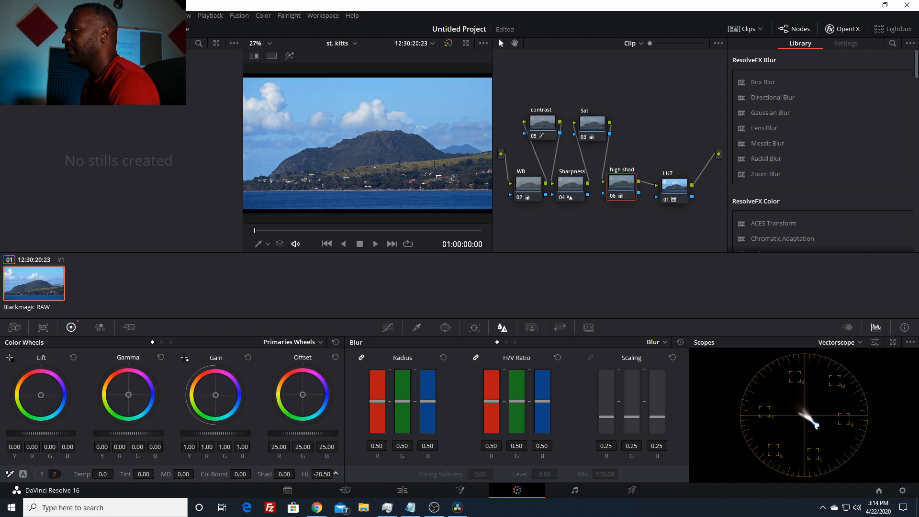
drag(322, 474, 297, 474)
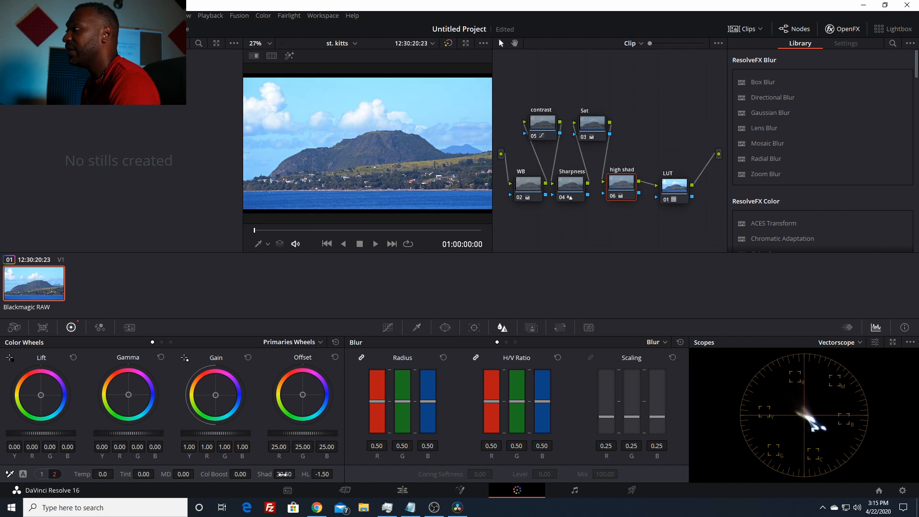
drag(322, 473, 326, 475)
double_click(327, 475)
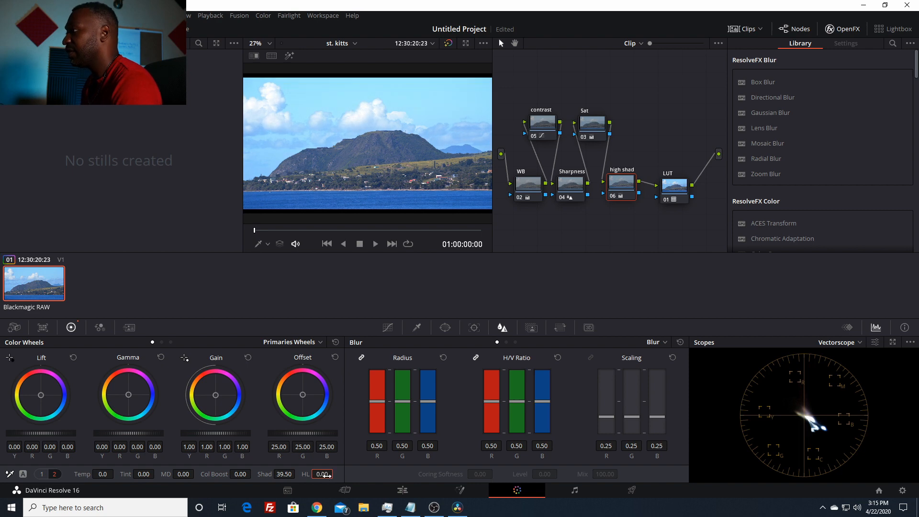
drag(326, 474, 333, 474)
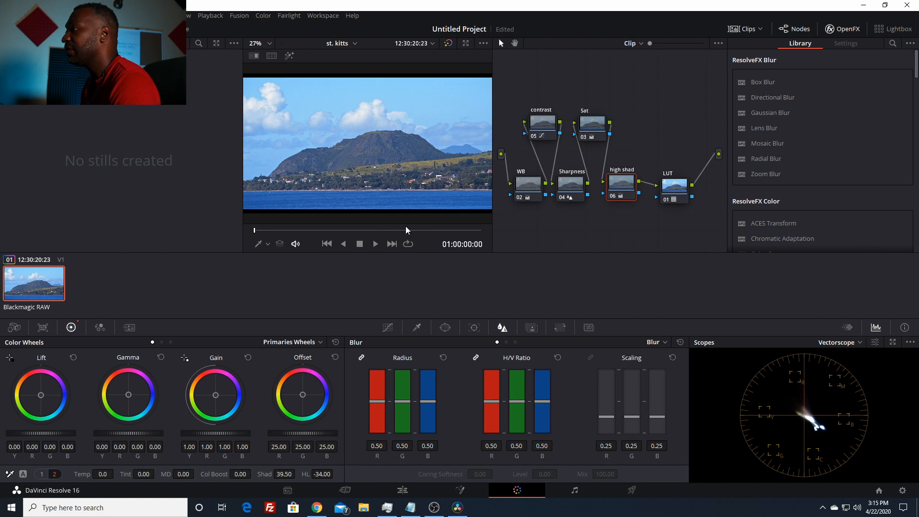
Step: Compare the clip in the full-screen viewer with the whole grade bypassed and enabled
key(ctrl+f)
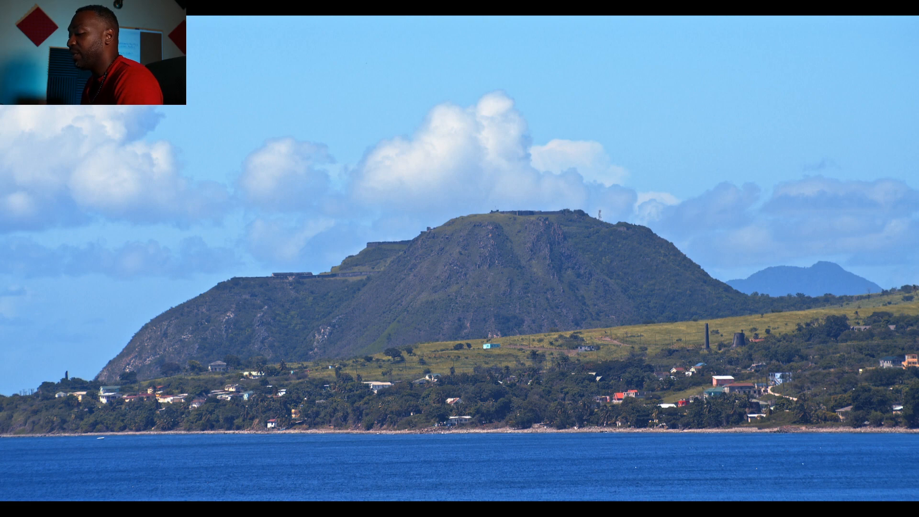
key(shift+d)
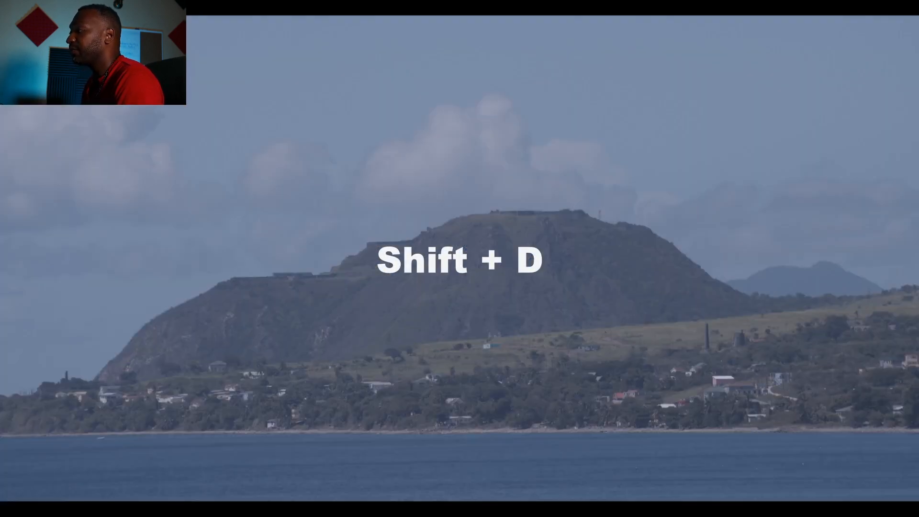
key(ctrl+z)
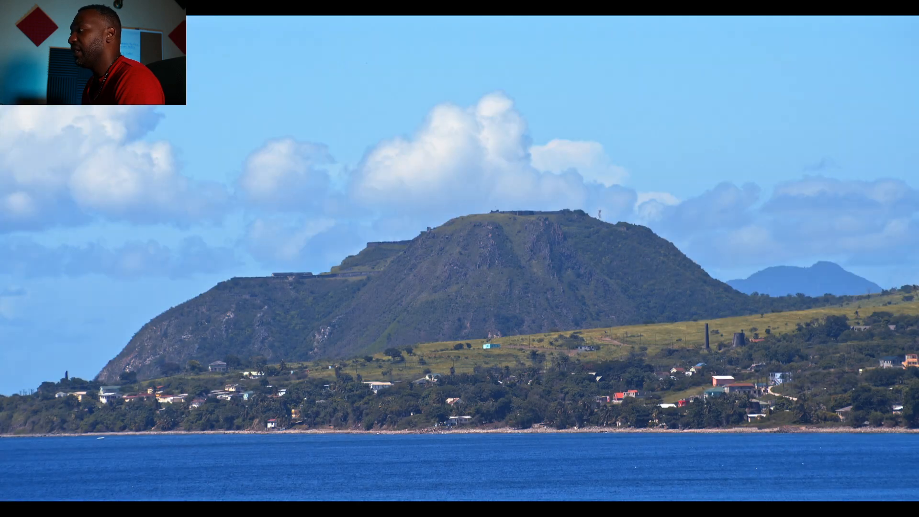
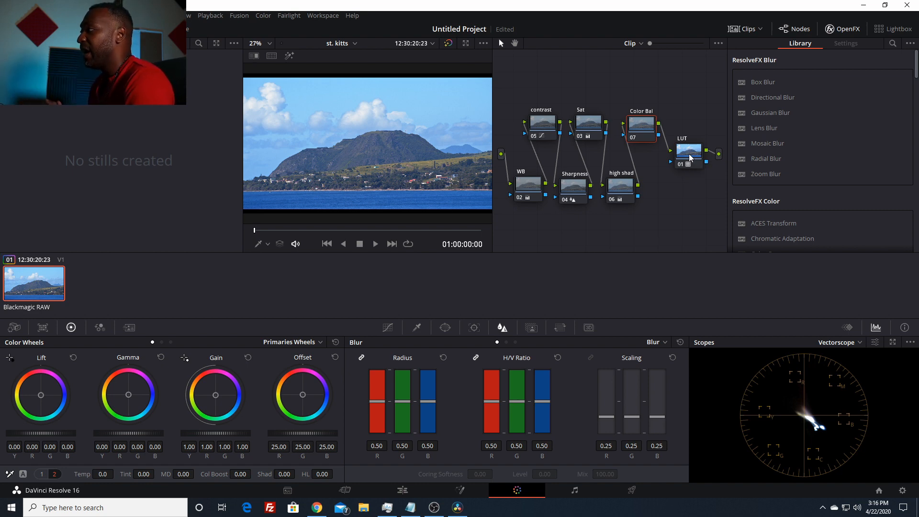
Step: Reposition the LUT node slightly lower beside the Color Bal node and select Color Bal
click(530, 186)
click(682, 153)
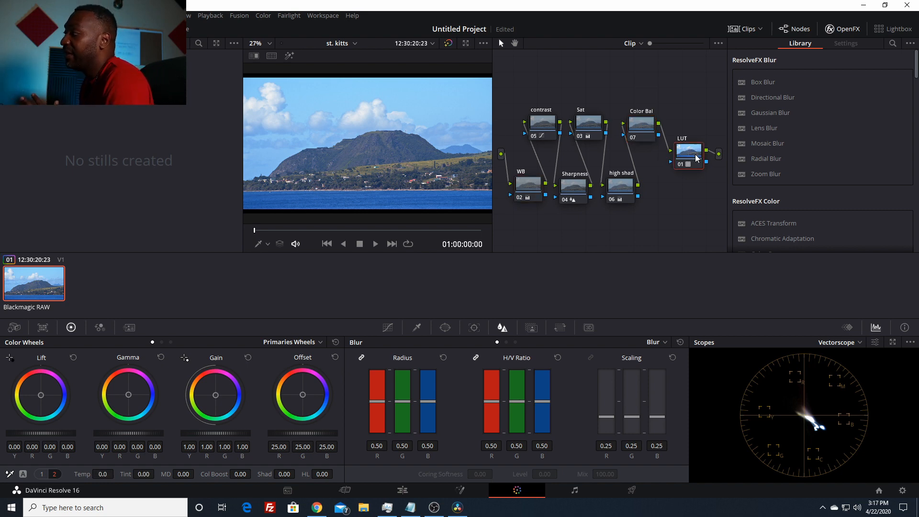
drag(697, 158, 694, 166)
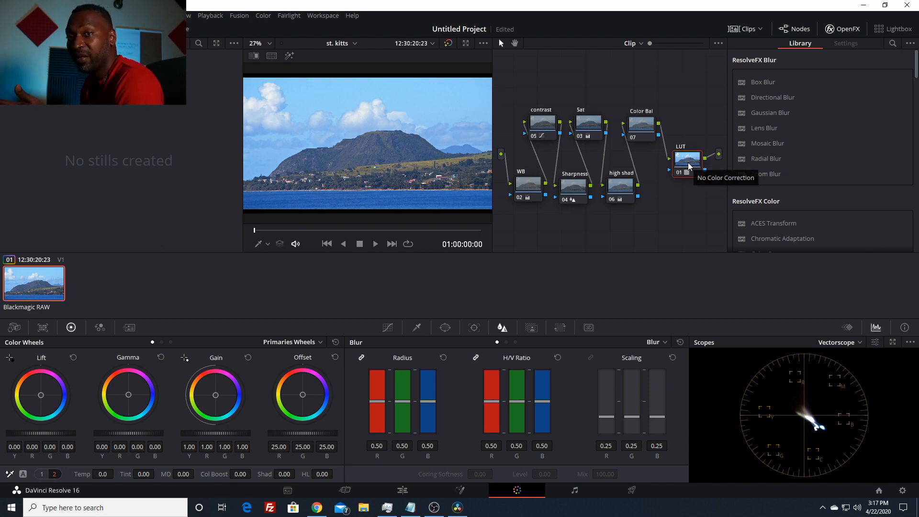
drag(688, 165, 684, 166)
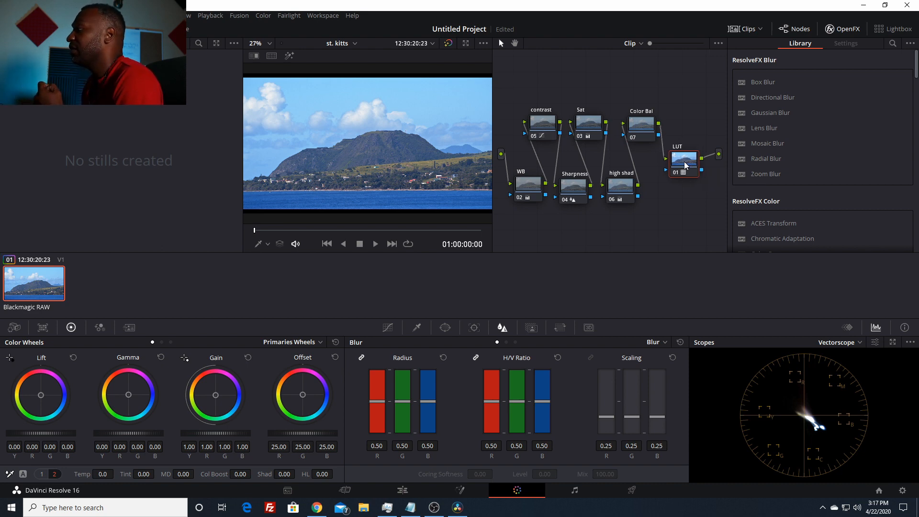
click(651, 130)
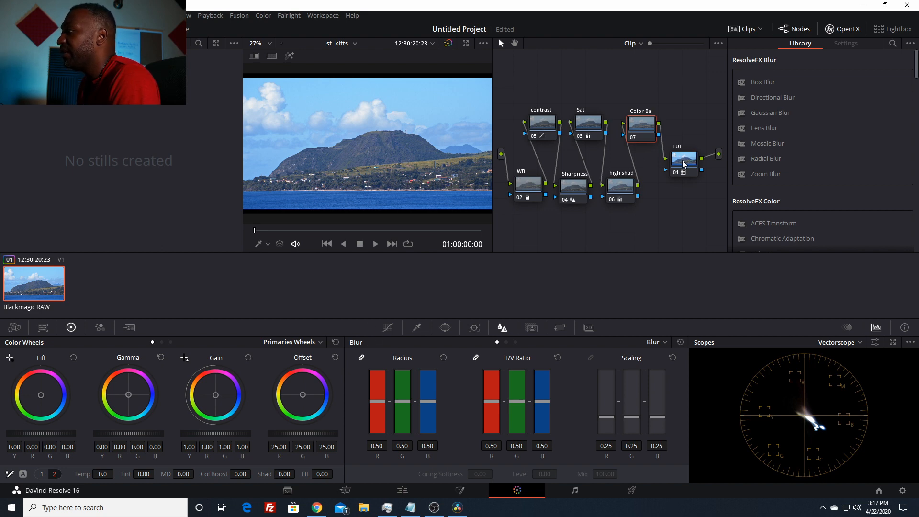
drag(682, 160, 686, 159)
Step: Sample the grassy slope below the mountain with the HSL Qualifier on the Color Bal node
click(415, 327)
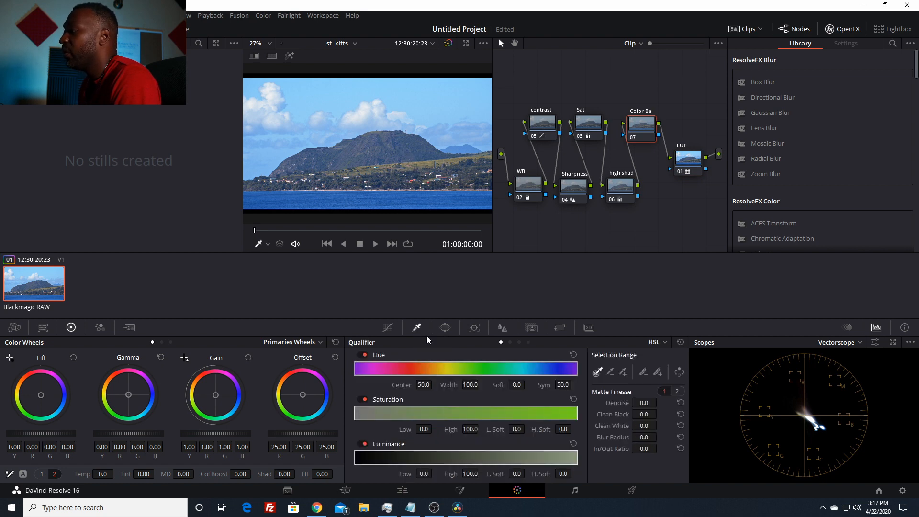
click(598, 373)
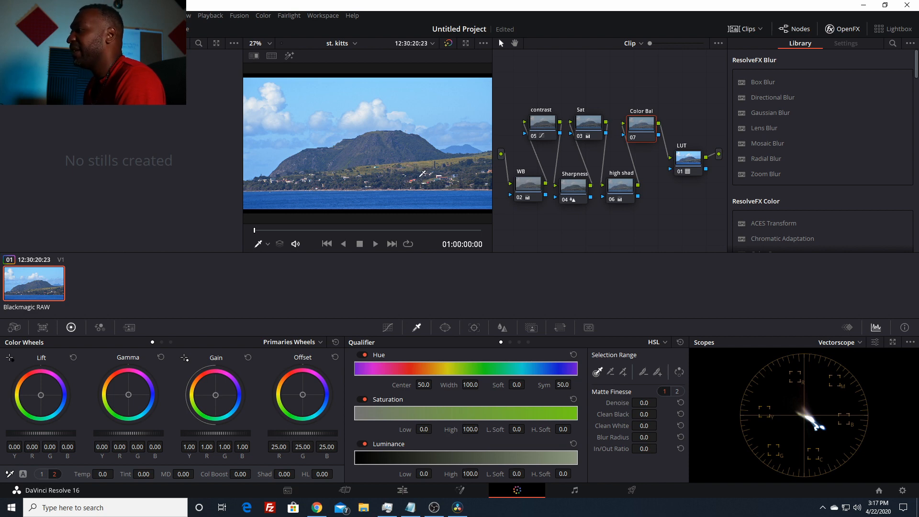
scroll(419, 175, up, 1)
scroll(419, 175, up, 2)
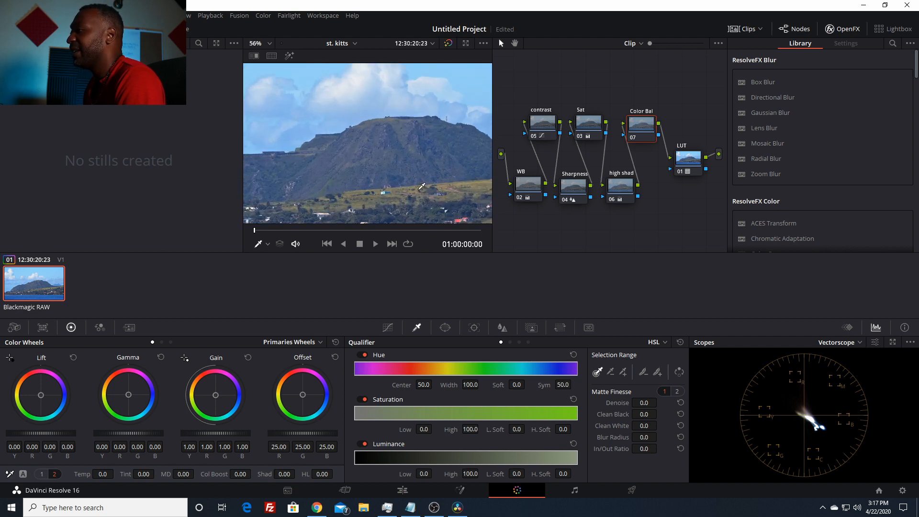
click(381, 197)
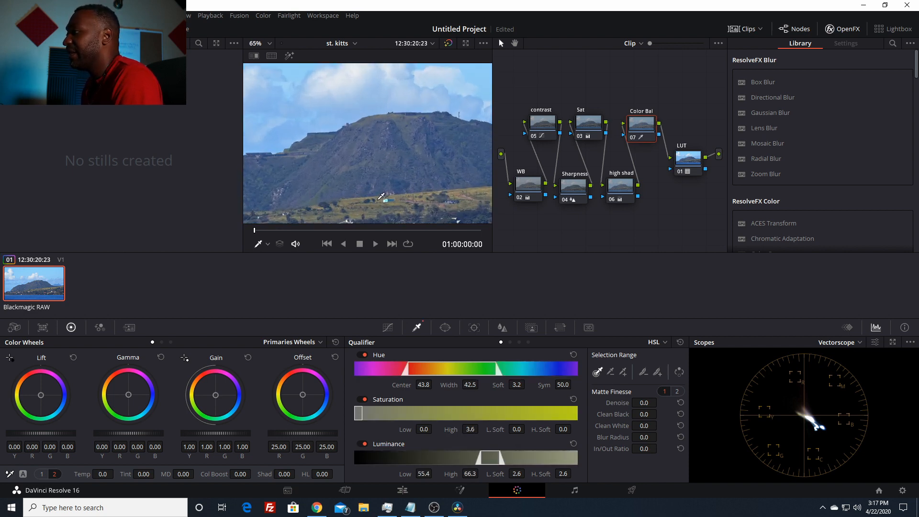
Step: Add several colour samples from the mountain's upper slope to the Color Bal node's qualifier selection
key(shift+z)
click(623, 371)
click(413, 139)
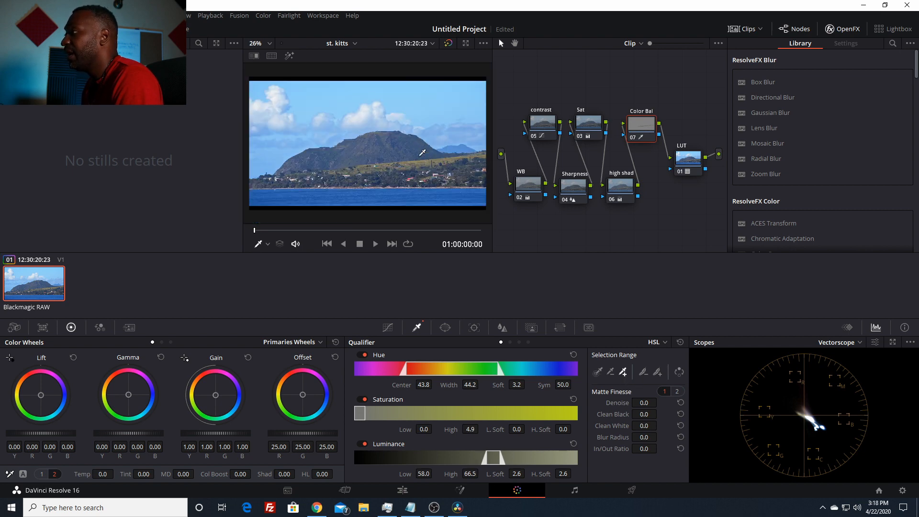
click(407, 138)
click(386, 135)
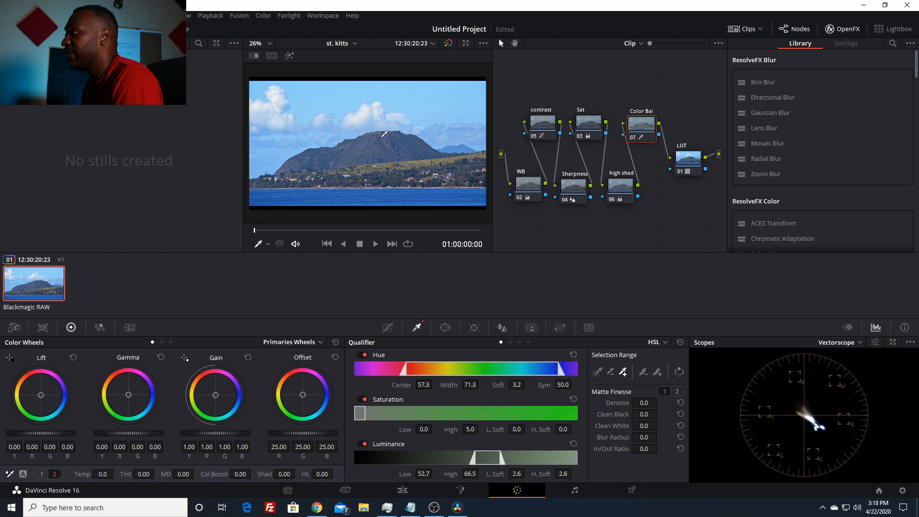
Step: Add two more samples from the mountainside to the Color Bal node's qualifier selection and highlight the selection in the viewer
click(357, 157)
click(389, 177)
click(290, 56)
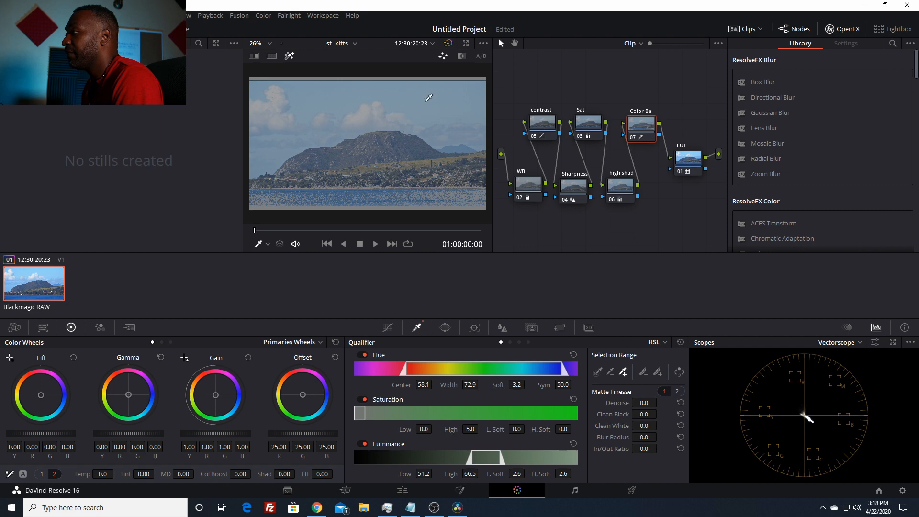
Step: Draw a closed curve window on the Color Bal node, tracing the mountain skyline across the frame and returning along the waterline
click(444, 329)
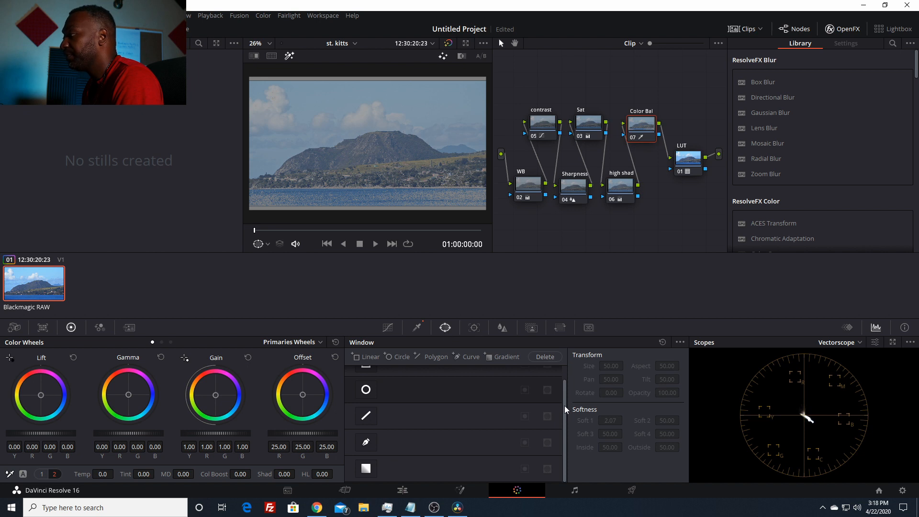
click(366, 442)
click(250, 178)
click(261, 176)
click(268, 174)
click(274, 174)
click(283, 163)
click(298, 152)
click(312, 147)
click(322, 148)
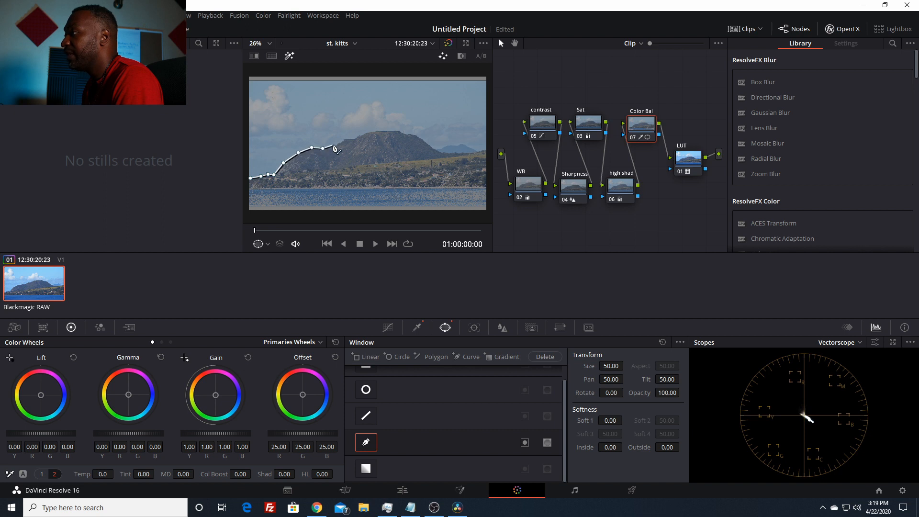
click(335, 146)
click(339, 142)
click(345, 139)
click(355, 139)
click(361, 134)
click(375, 130)
click(393, 131)
click(405, 132)
click(414, 135)
click(426, 143)
click(433, 149)
click(443, 153)
click(461, 154)
click(479, 151)
click(487, 150)
click(487, 188)
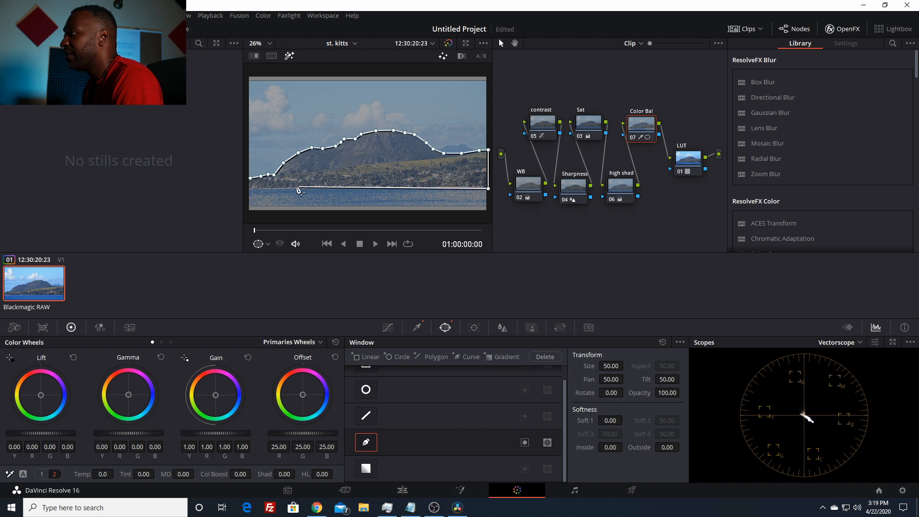
click(247, 187)
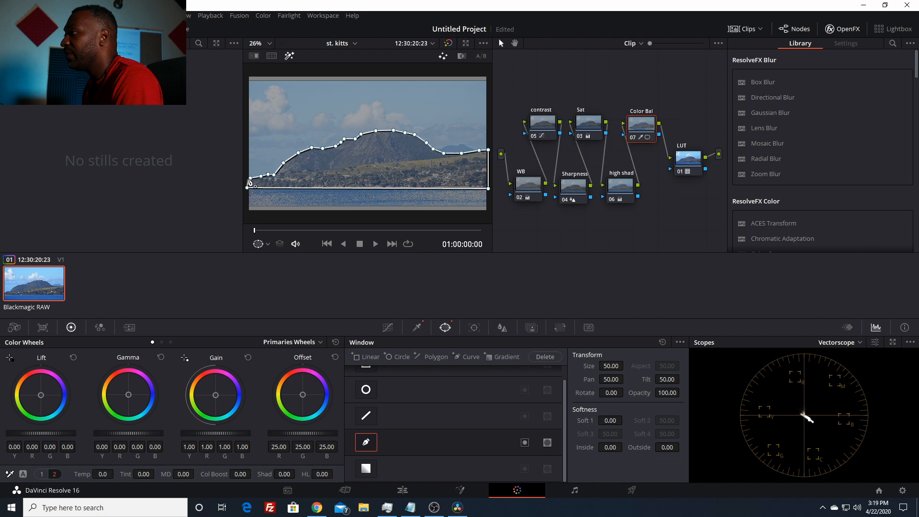
click(250, 179)
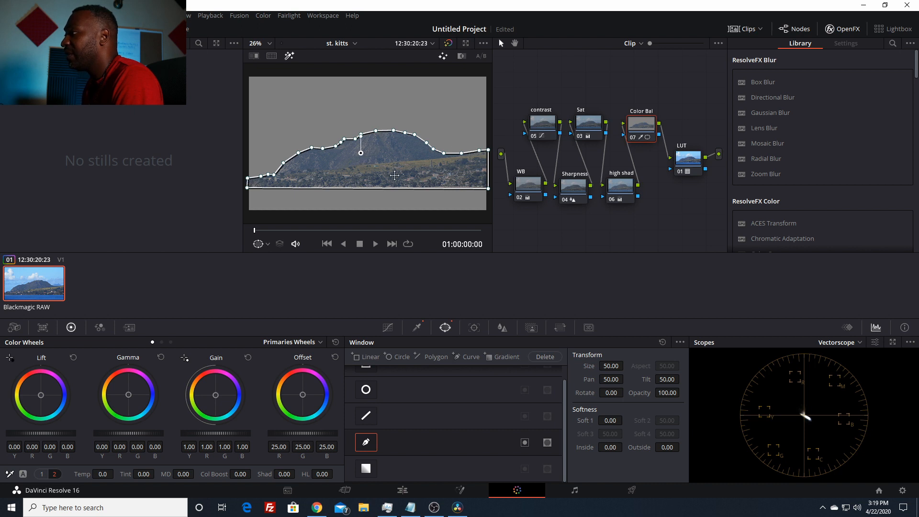
Step: With the highlight off, set the curve window's softness to 0.94 inside and 0.40 outside, and save the project
click(289, 56)
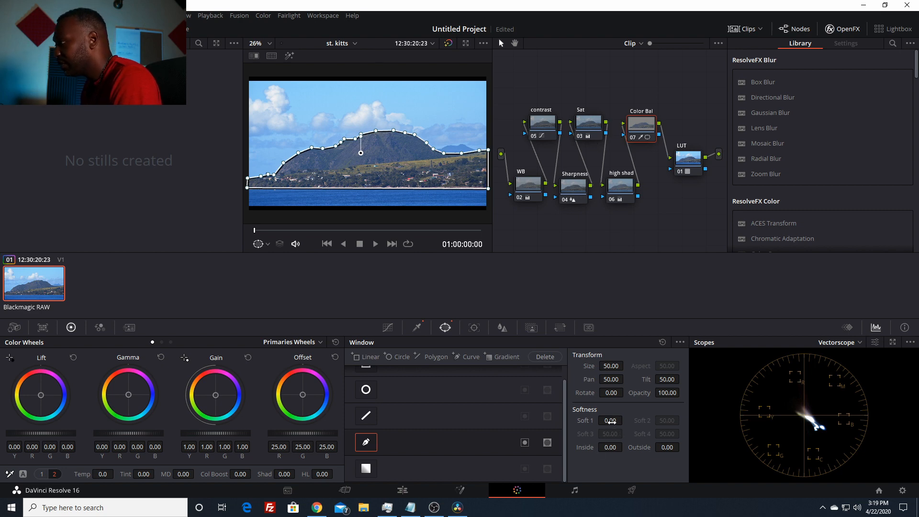
drag(611, 421, 625, 420)
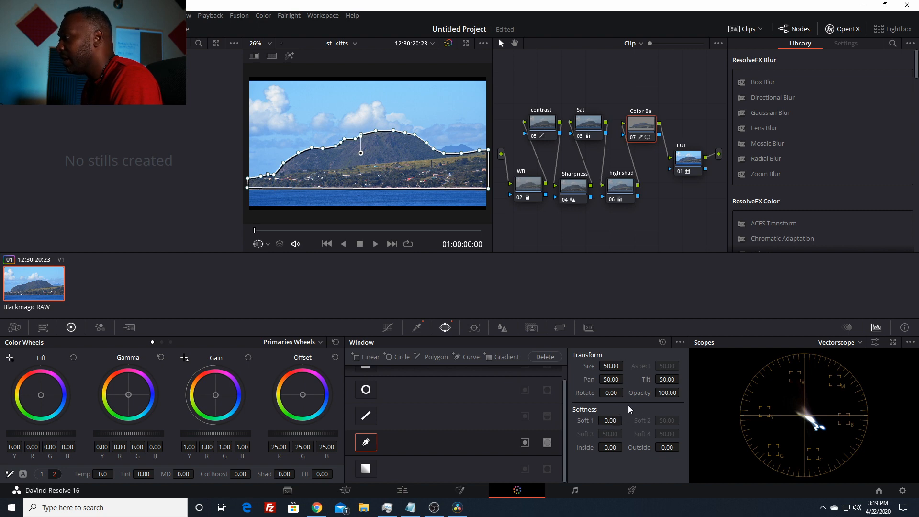
mouse_move(611, 447)
mouse_down()
mouse_move(625, 447)
mouse_move(601, 447)
mouse_up()
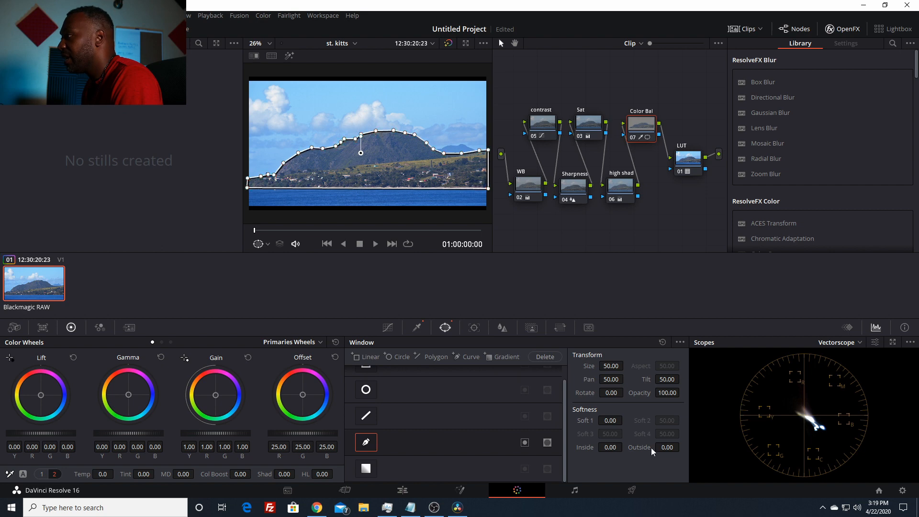
drag(667, 447, 680, 446)
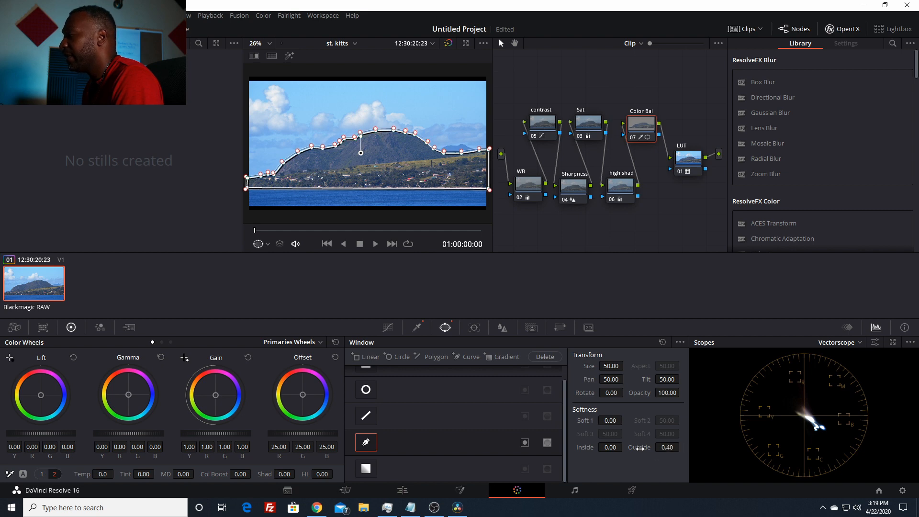
drag(617, 449, 625, 447)
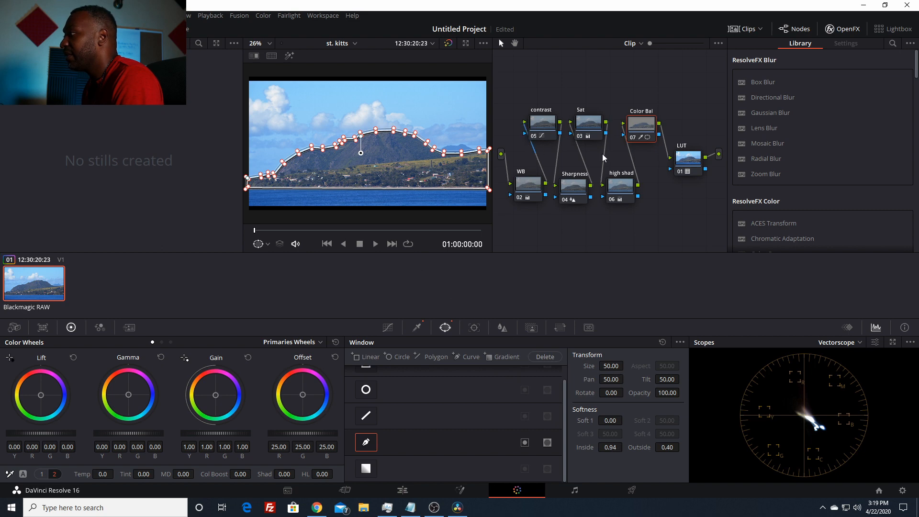
drag(645, 128, 645, 128)
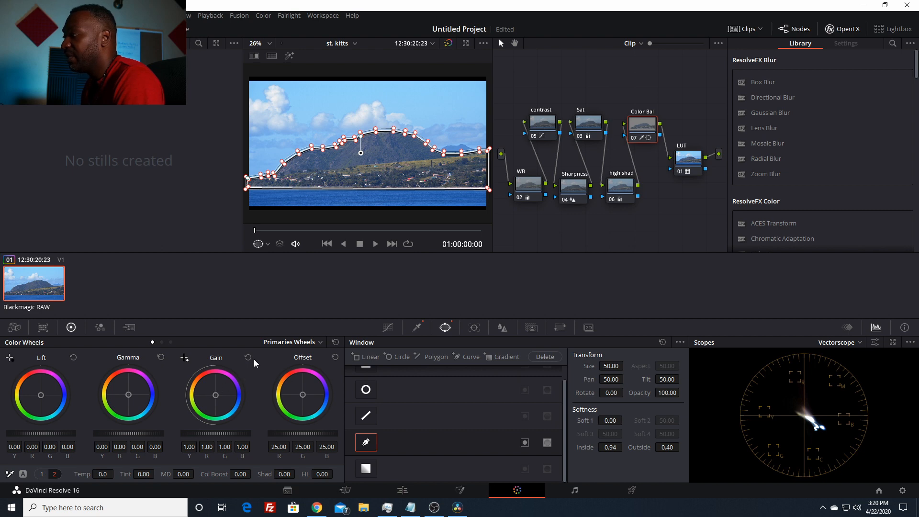
key(ctrl+s)
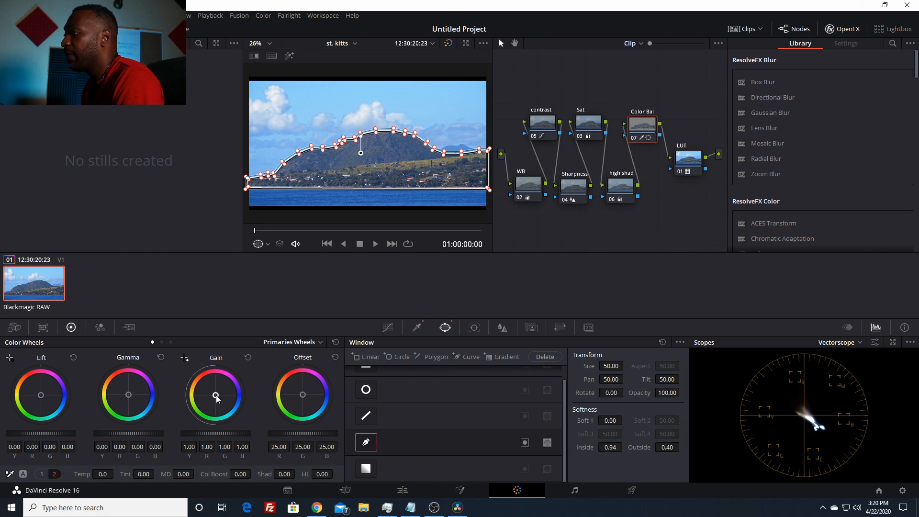
Step: Shift the Color Bal node's Gain towards green, to red 0.94, green 1.02 and blue 0.93, checking the clip full screen
drag(217, 399, 214, 399)
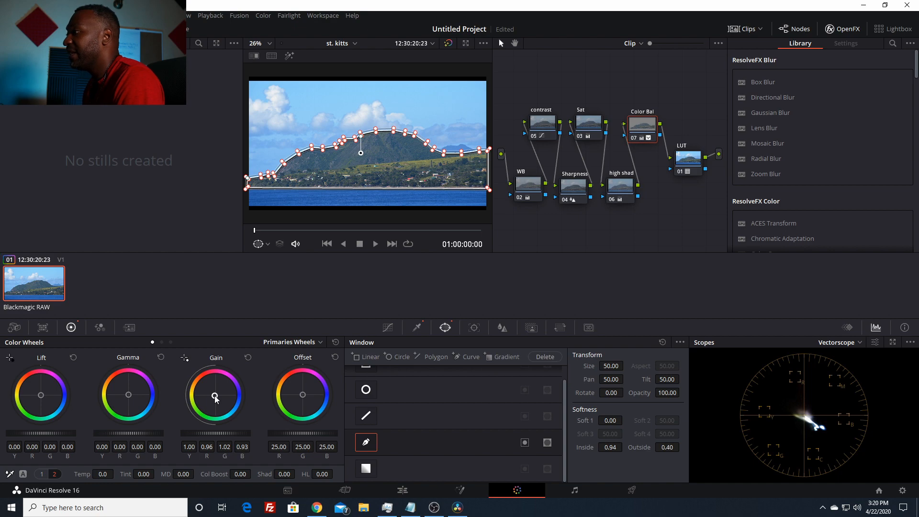
key(ctrl+f)
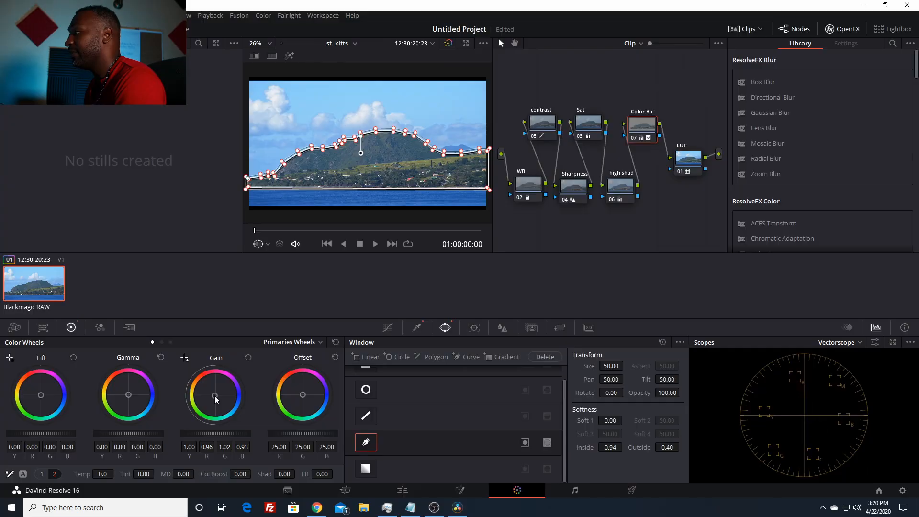
key(ctrl+f)
drag(213, 404, 212, 405)
key(ctrl+f)
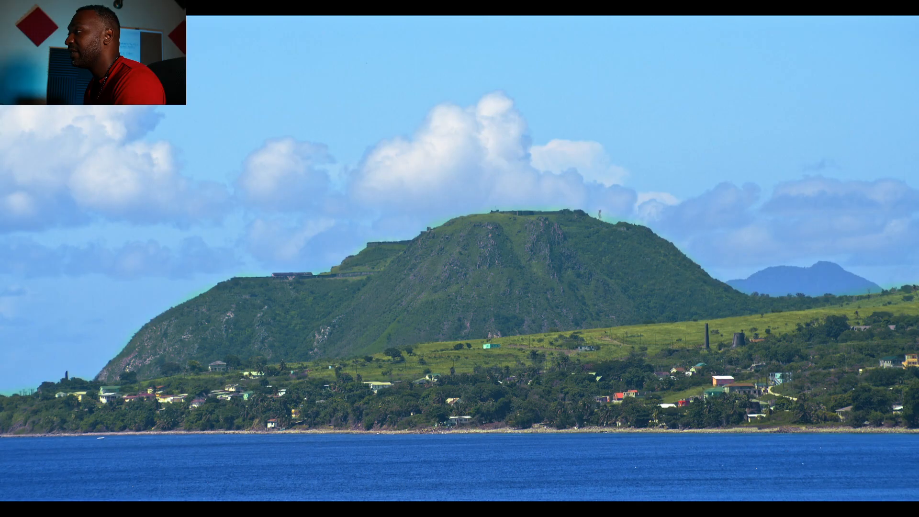
key(ctrl+f)
drag(215, 392, 215, 395)
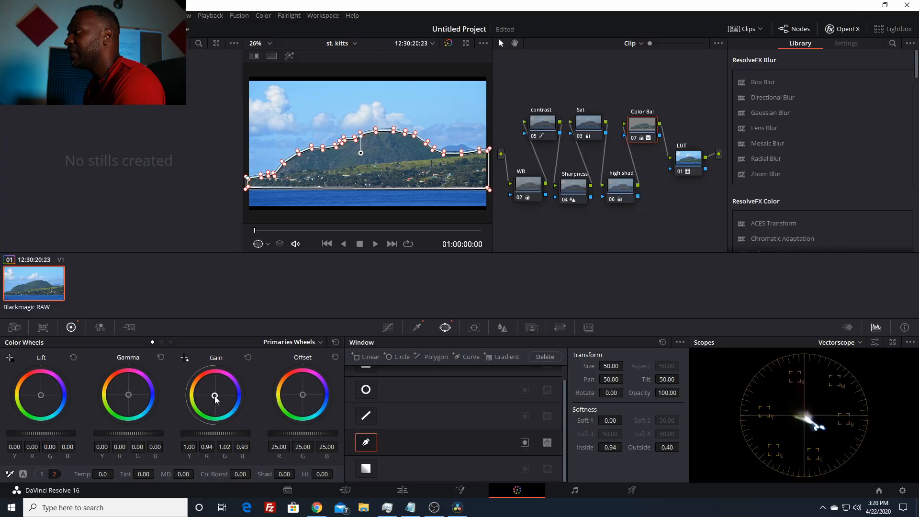
key(ctrl+f)
key(ctrl+f)
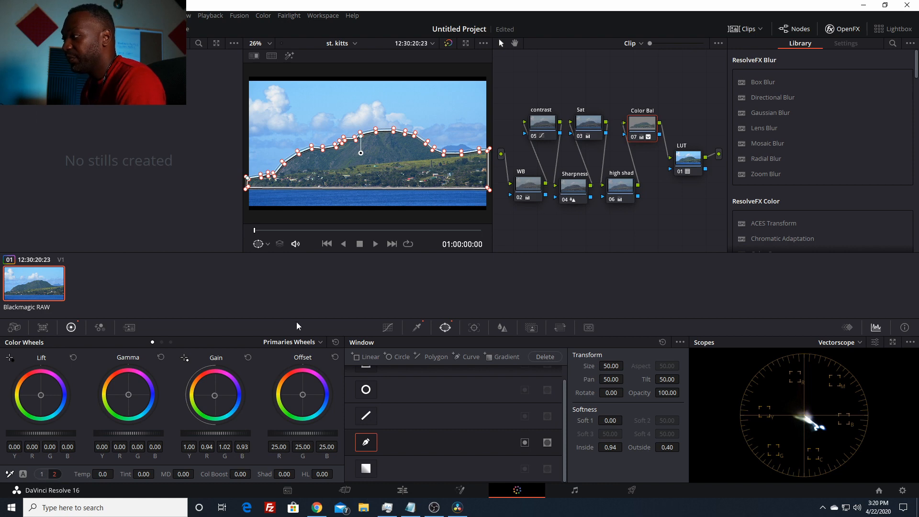
Step: Shape a gentle S-curve on the Color Bal node's custom curve, lowering a shadow point slightly and raising a highlight point
click(388, 327)
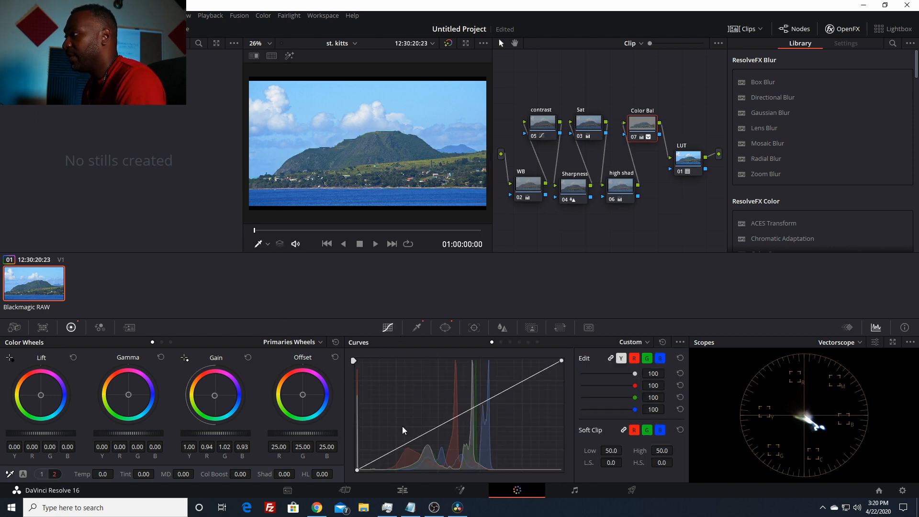
drag(411, 440, 417, 445)
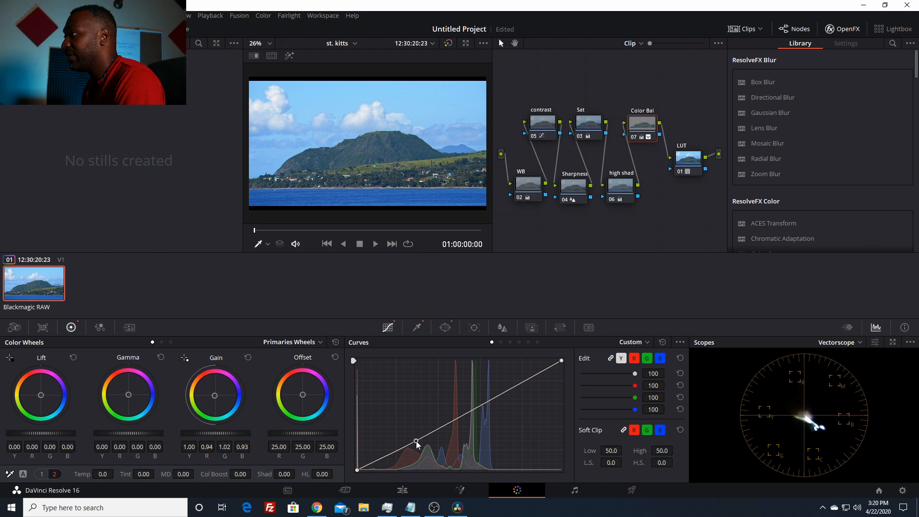
drag(416, 441, 418, 444)
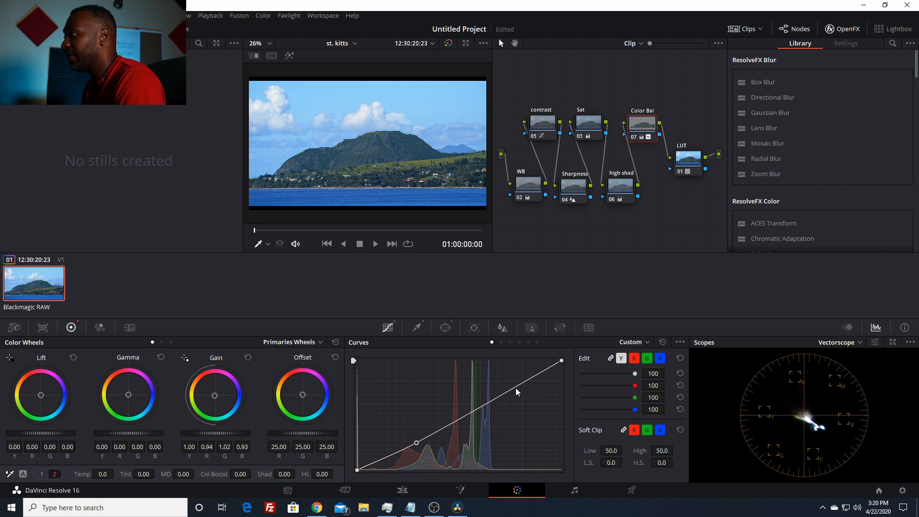
drag(515, 383, 513, 378)
drag(515, 380, 512, 379)
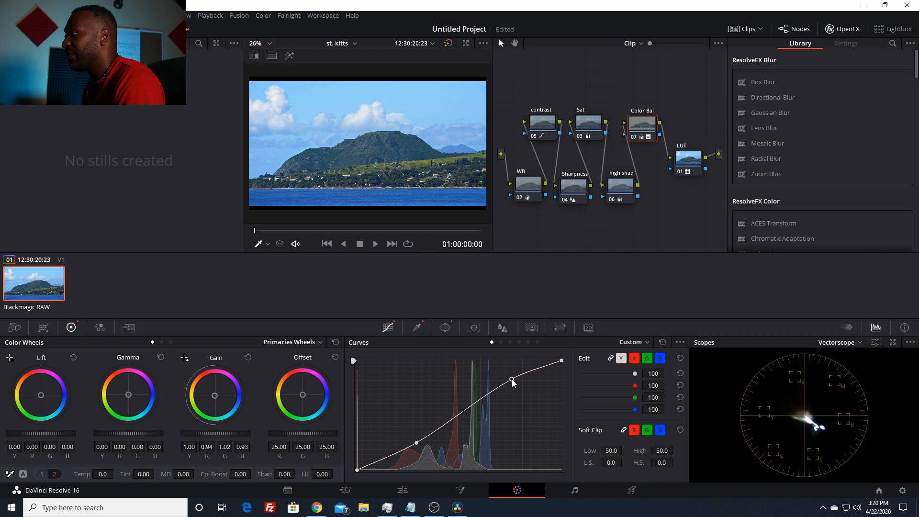
click(417, 442)
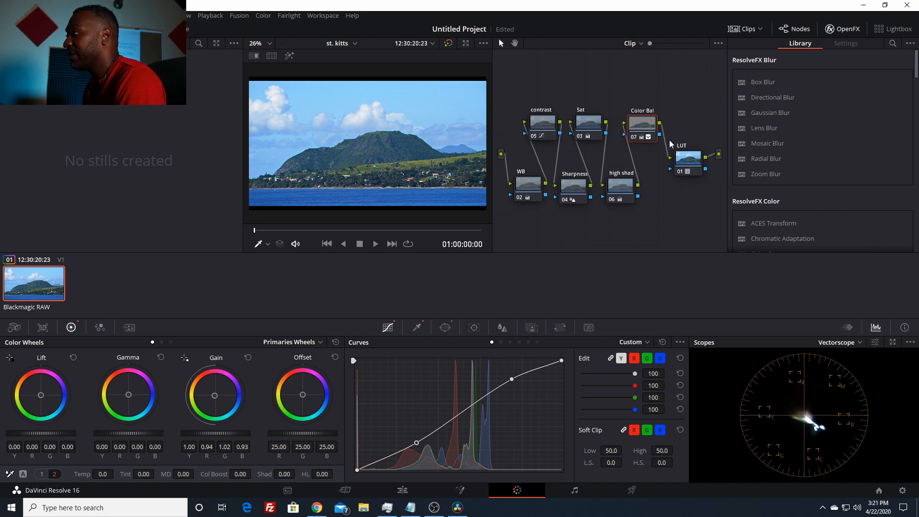
Step: Compare the clip with the Color Bal node disabled and enabled, and examine the graded mountain full screen
click(632, 136)
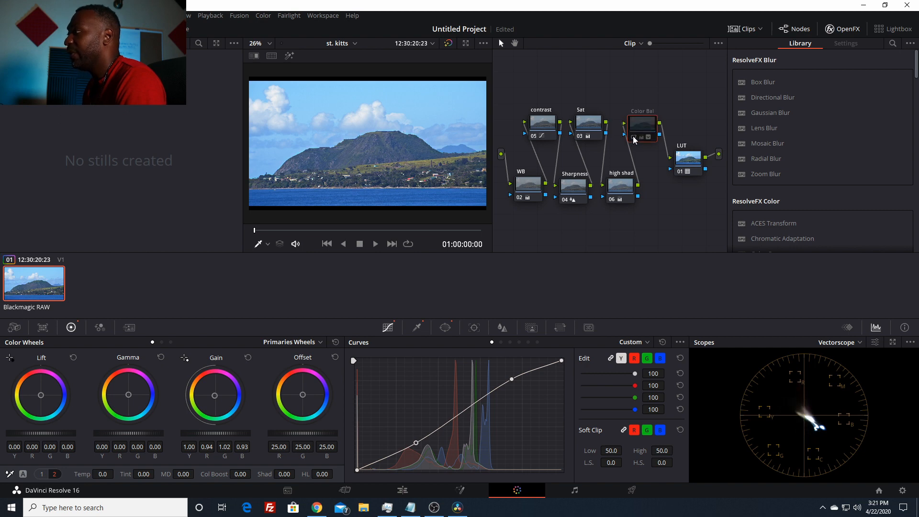
click(633, 136)
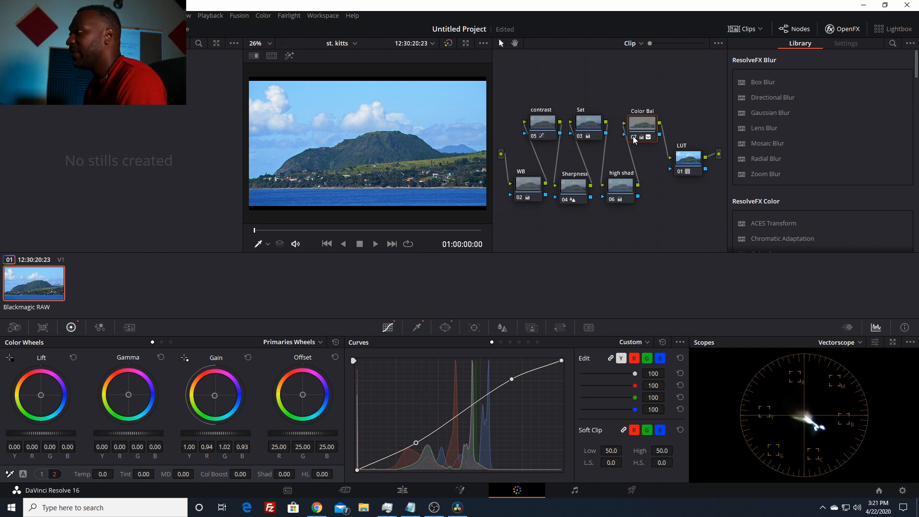
key(ctrl+f)
key(Escape)
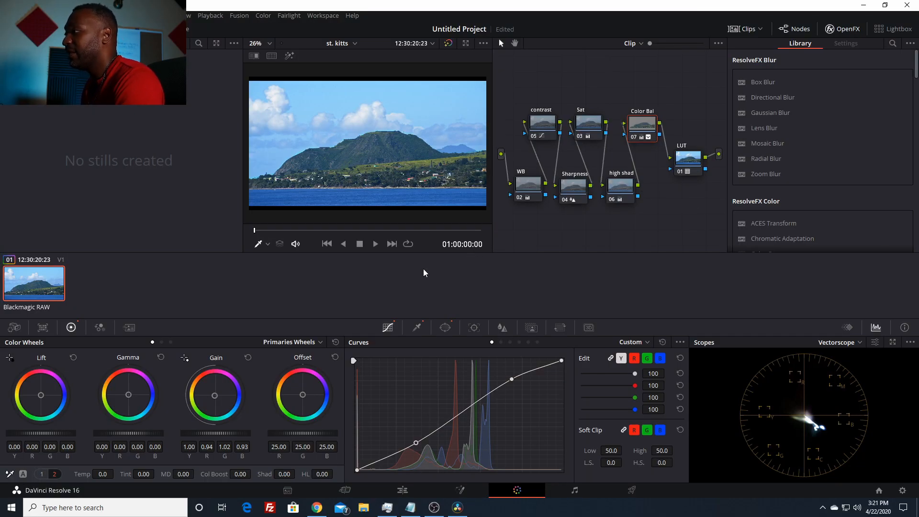
key(ctrl+f)
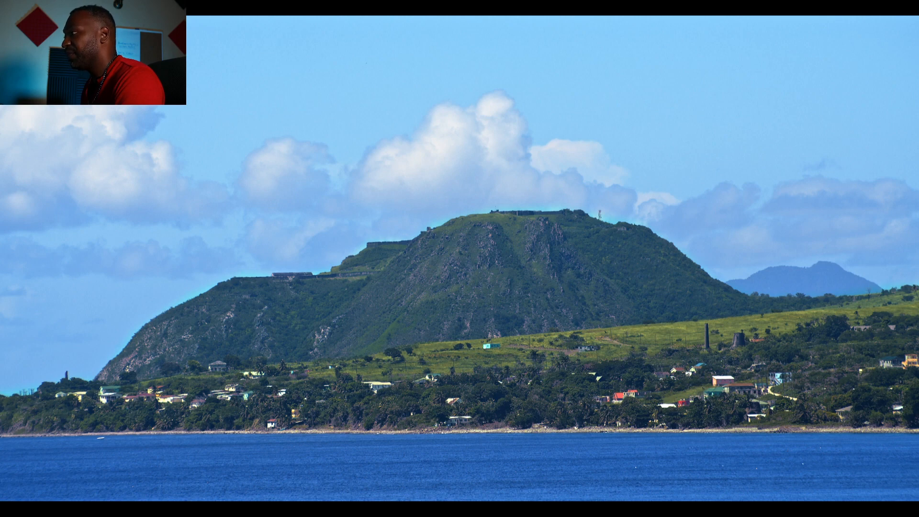
key(Escape)
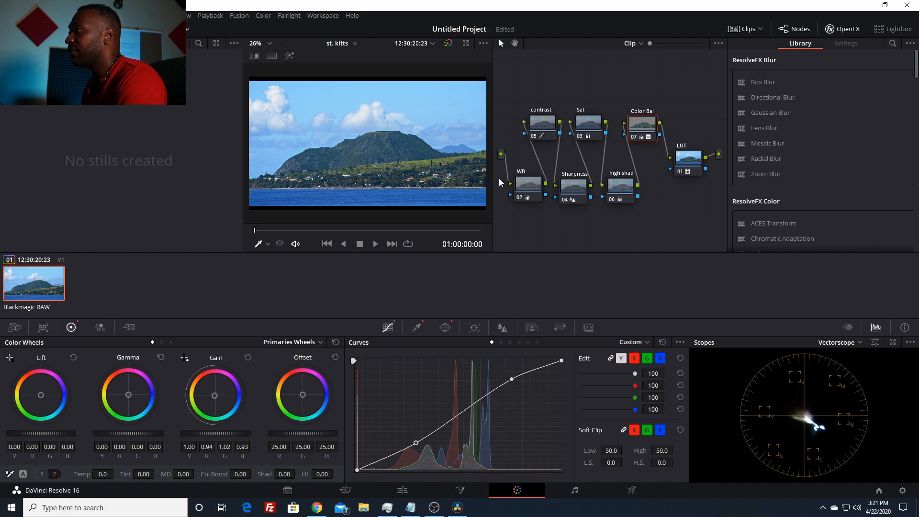
Step: Tidy the node graph by nudging the Color Bal node and moving the LUT node closer to it
drag(627, 135, 623, 134)
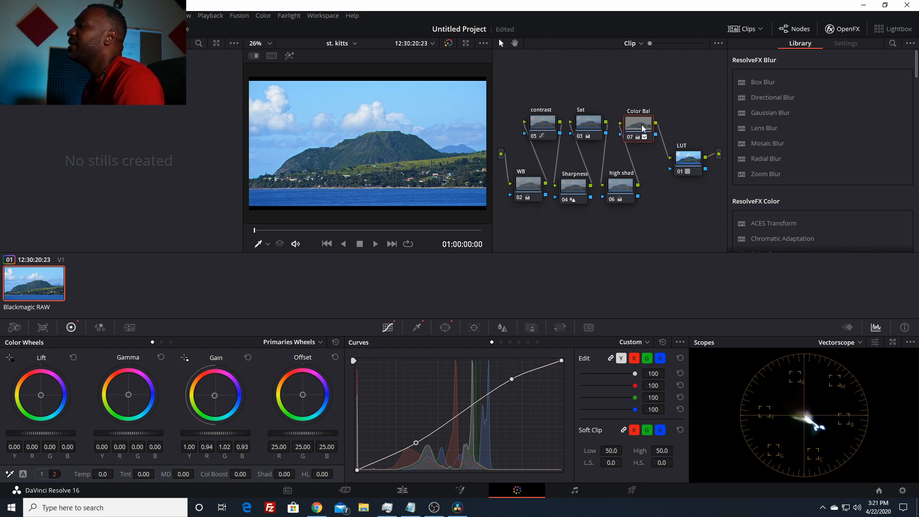
click(683, 155)
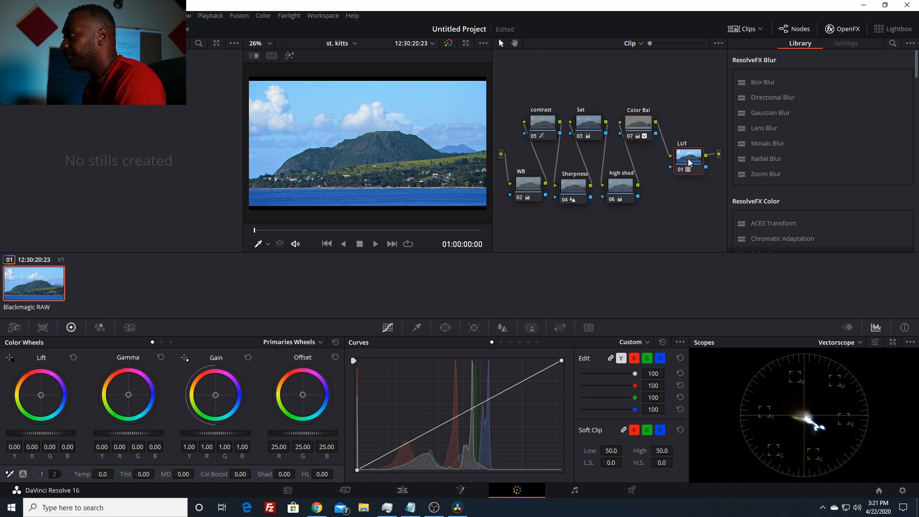
click(638, 122)
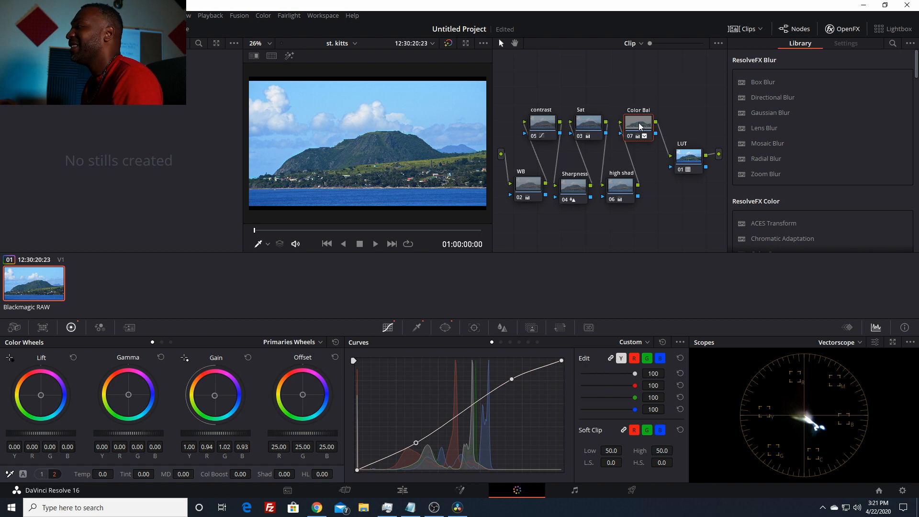
drag(639, 123, 643, 126)
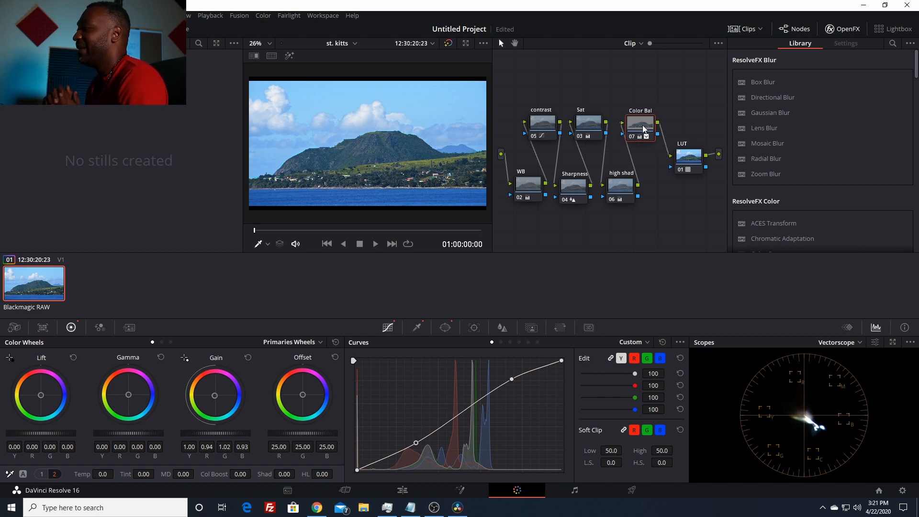
drag(697, 170, 691, 170)
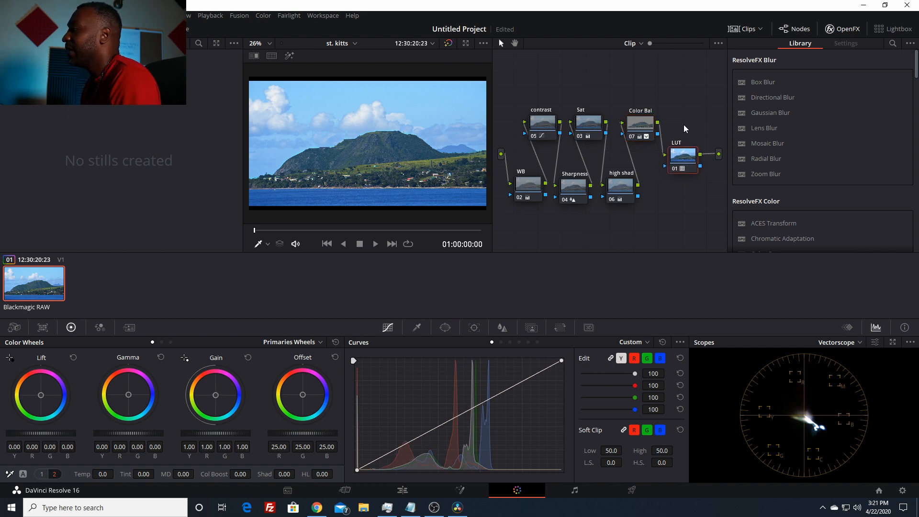
mouse_move(687, 158)
mouse_down()
mouse_move(664, 163)
mouse_move(680, 162)
mouse_up()
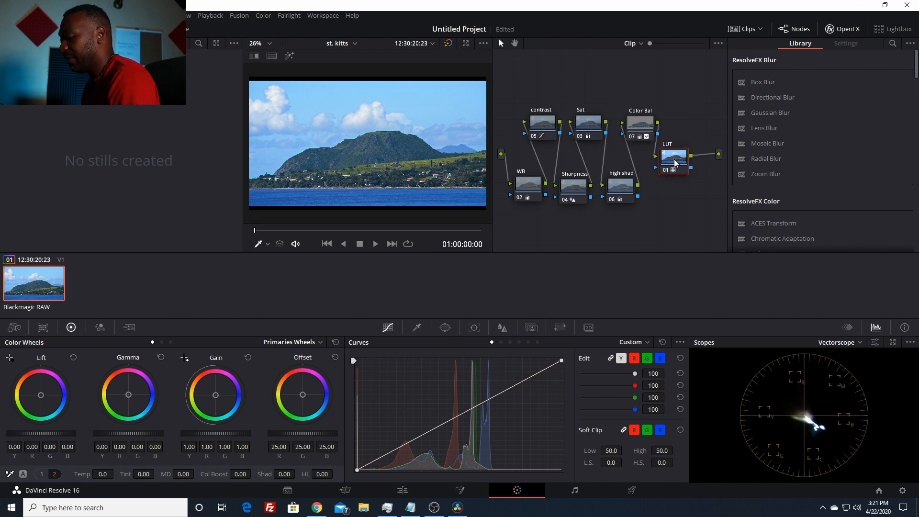
Step: Add a node labelled LOOK after the LUT node, place it just below the LUT node and save the project
key(alt+o)
drag(529, 219, 683, 219)
right_click(684, 220)
click(712, 228)
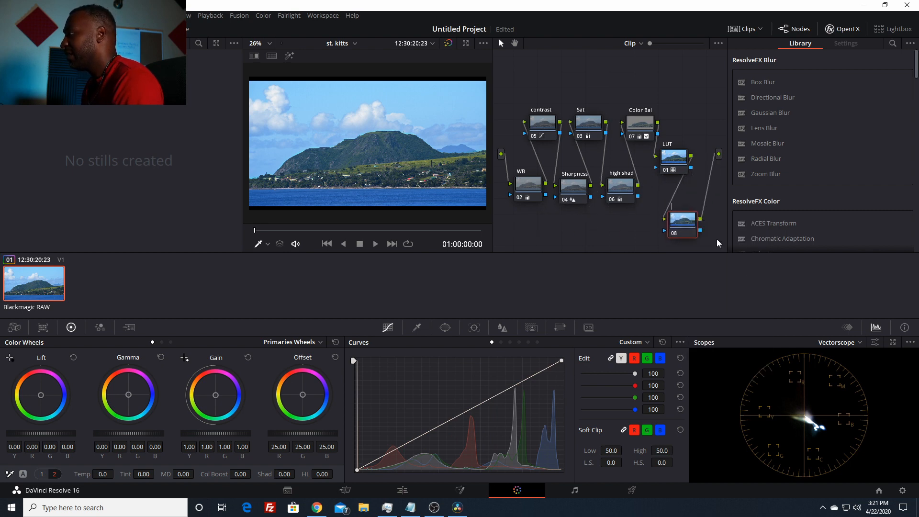
text(LOOK)
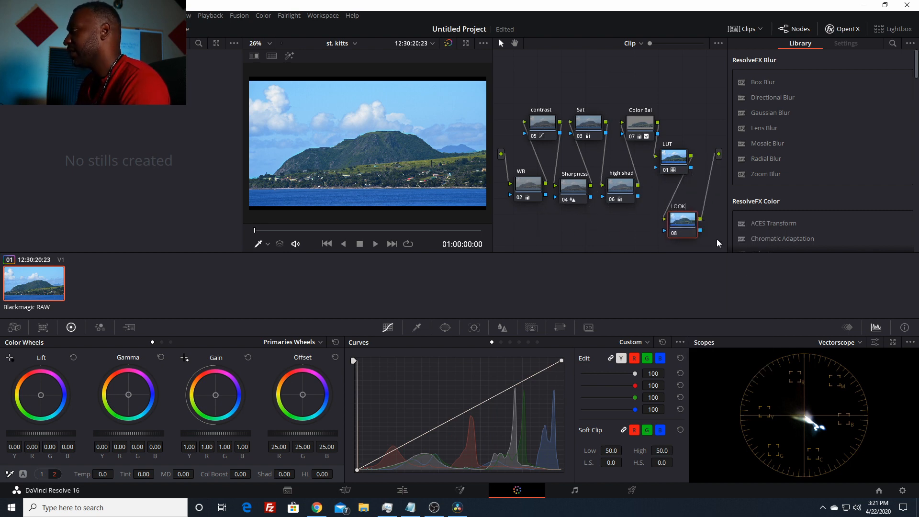
key(Return)
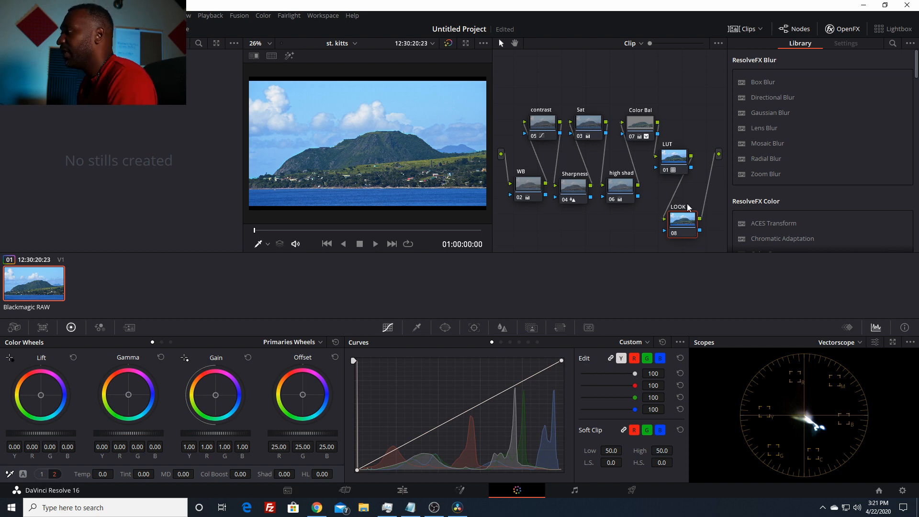
mouse_move(680, 233)
mouse_down()
mouse_move(674, 221)
mouse_move(691, 219)
mouse_up()
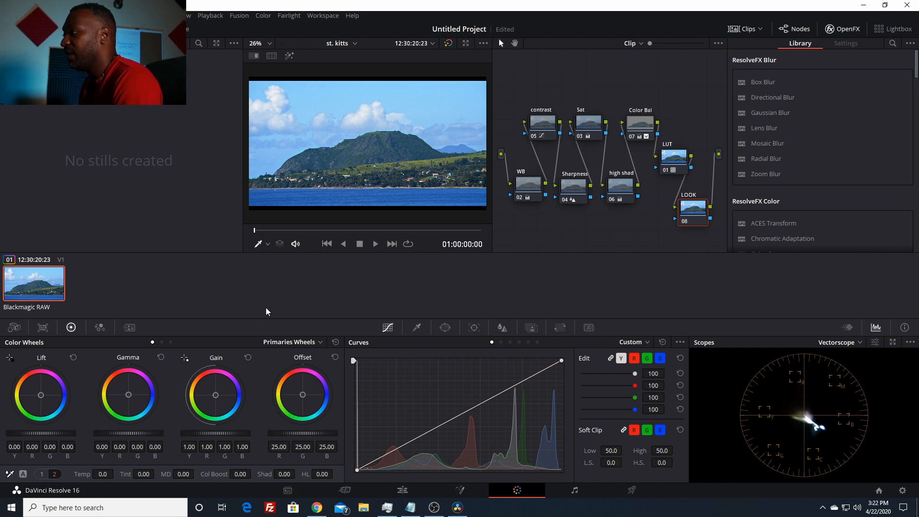
key(ctrl+s)
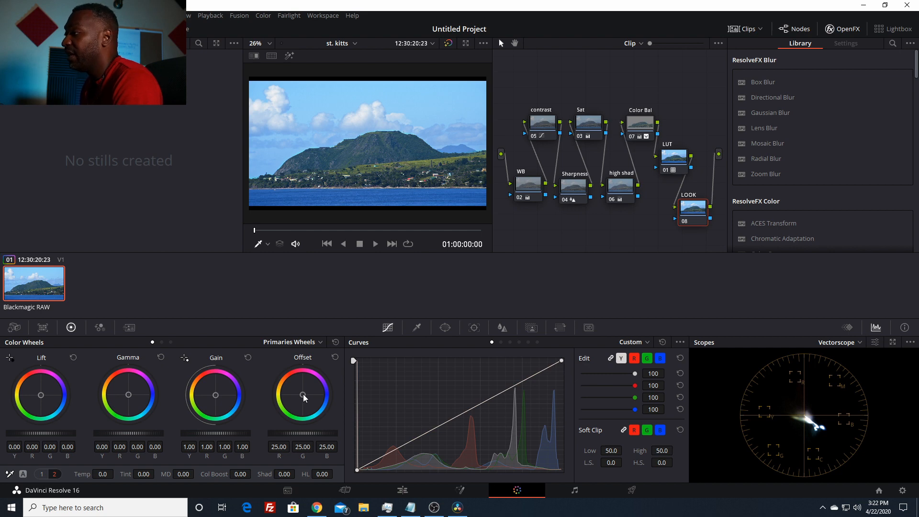
Step: Tint the LOOK node's Log wheels in RGB: Shadow -0.19, 0.03, 0.31; Midtone 0.04, -0.02, 0.05; Highlight 0.15, 0.01, -0.51
click(320, 342)
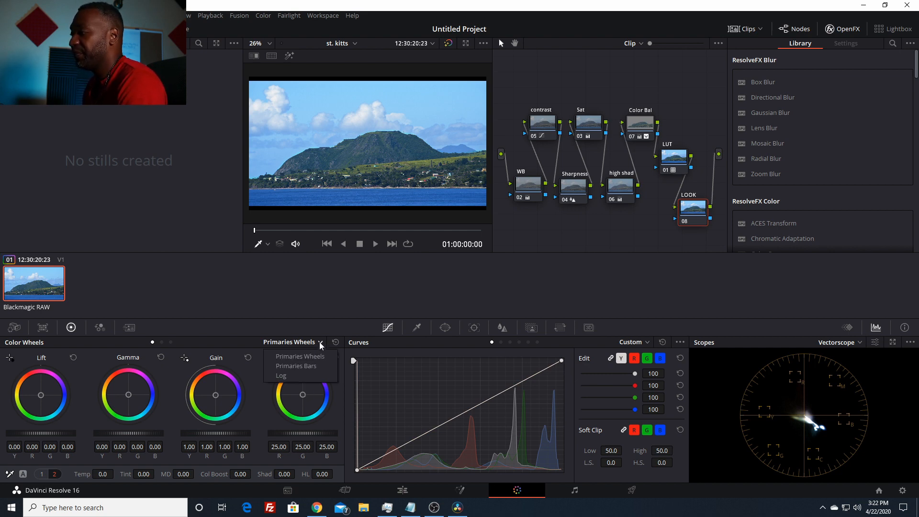
click(286, 376)
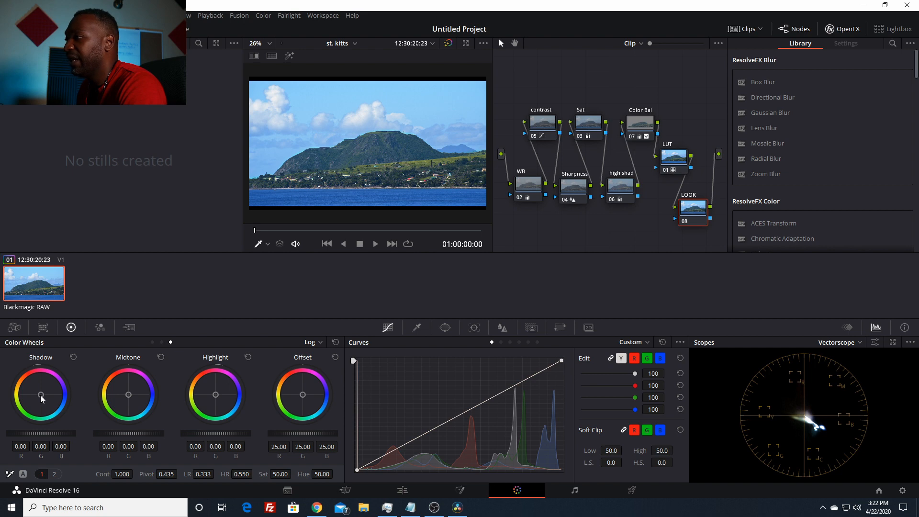
drag(40, 395, 48, 398)
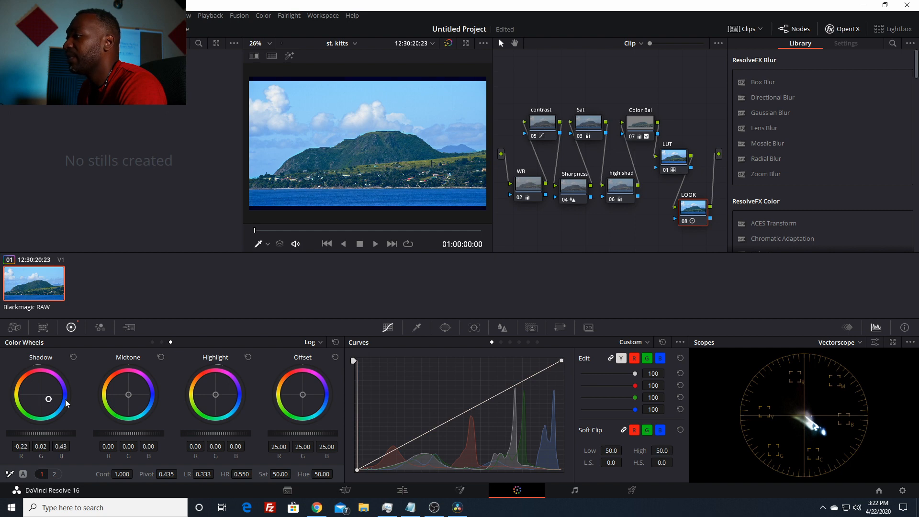
drag(215, 395, 205, 391)
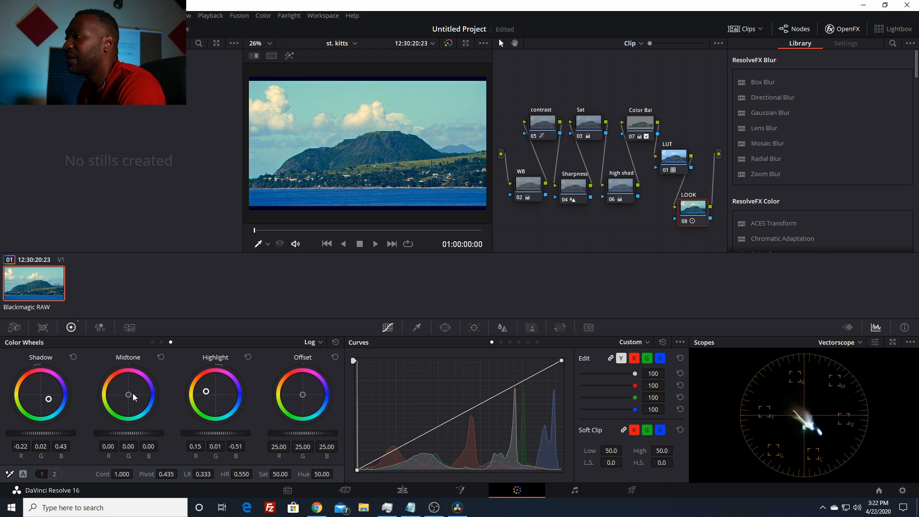
mouse_move(128, 395)
mouse_down()
mouse_move(125, 387)
mouse_move(134, 405)
mouse_move(132, 391)
mouse_up()
drag(50, 400, 46, 398)
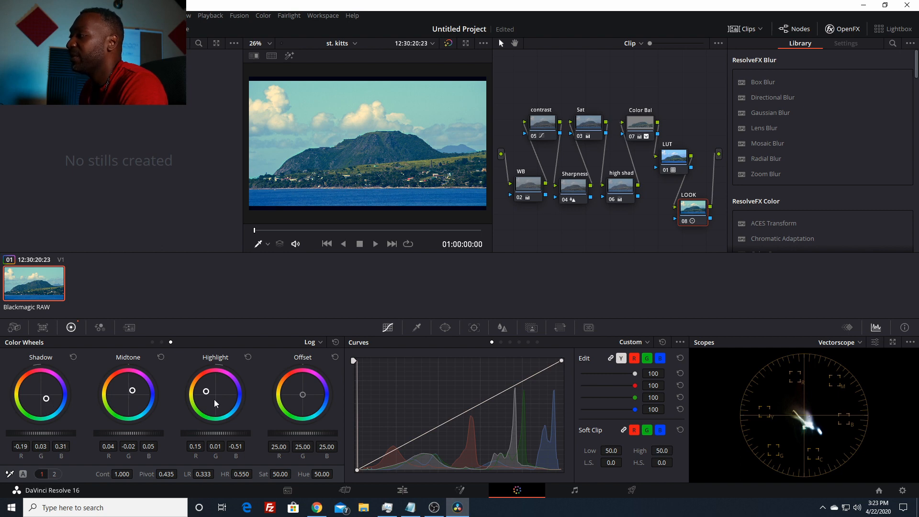
Step: Tint the LOOK node's Primaries Wheels in RGB: Gamma 0.04, 0.00, -0.11; Lift -0.01, -0.01, 0.14; Offset 20.02, 24.40, 29.97
click(318, 341)
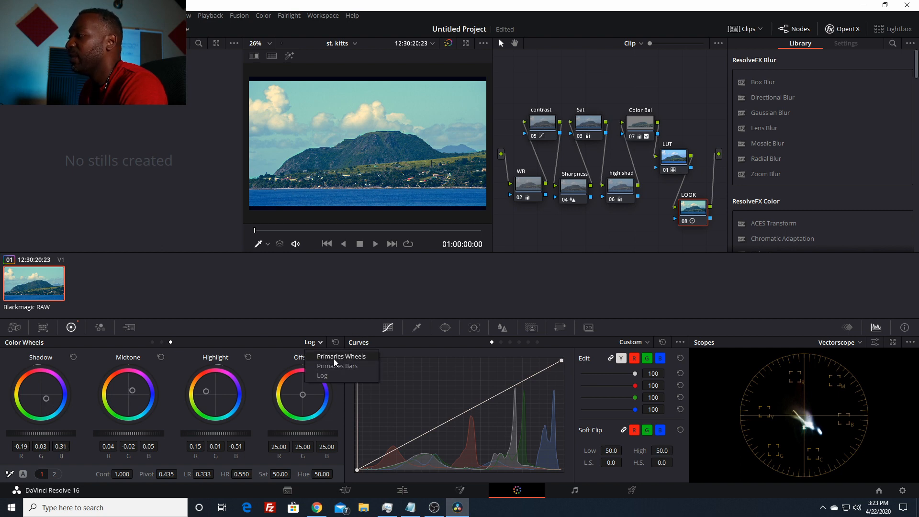
click(337, 357)
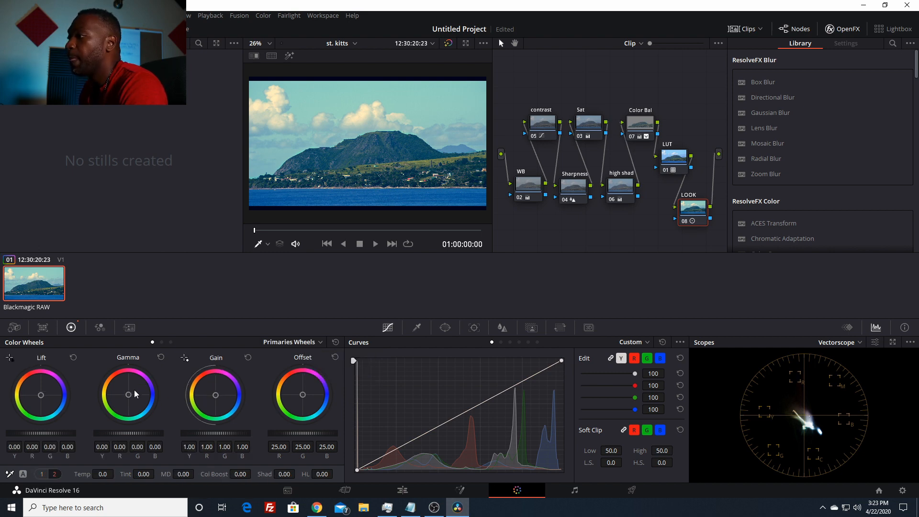
drag(128, 397, 119, 390)
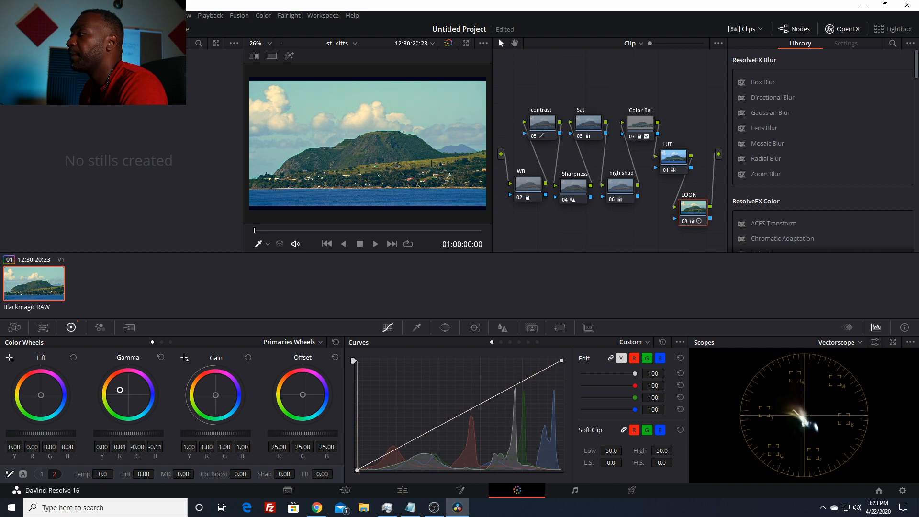
drag(41, 392, 46, 395)
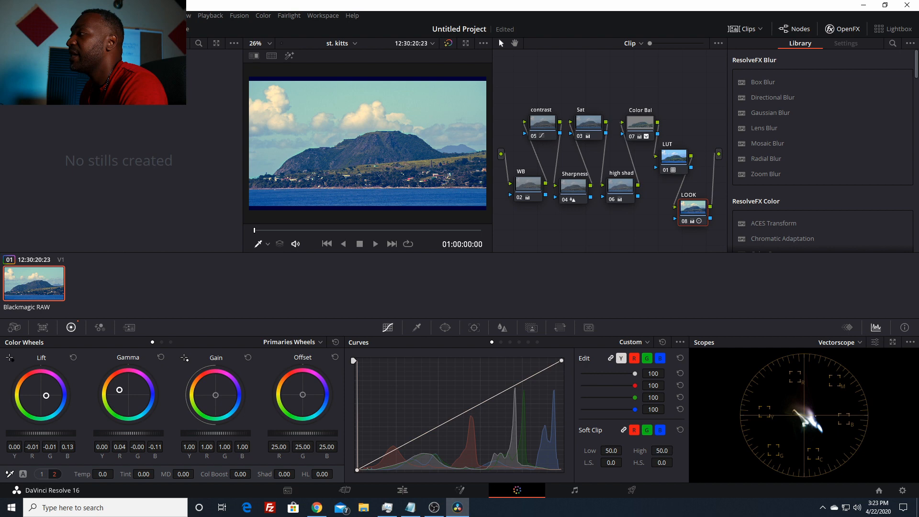
drag(46, 395, 46, 396)
drag(303, 392, 305, 396)
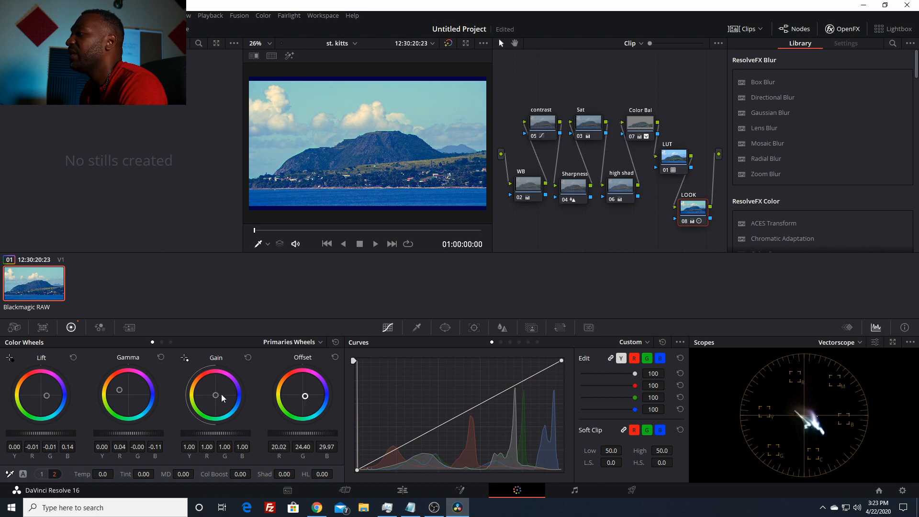
Step: Try a slight colour shift on the LOOK node's Gain wheel, save the project and reset Gain
drag(214, 393, 215, 395)
key(ctrl+s)
click(248, 357)
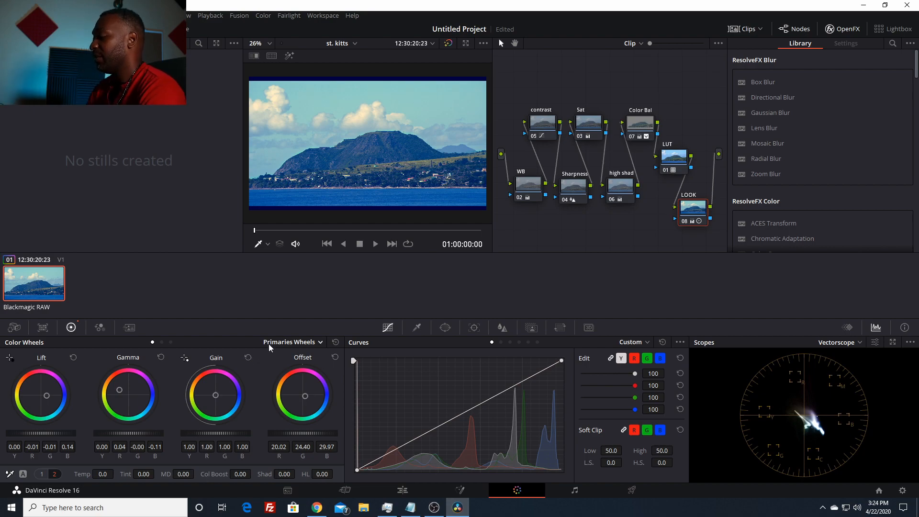